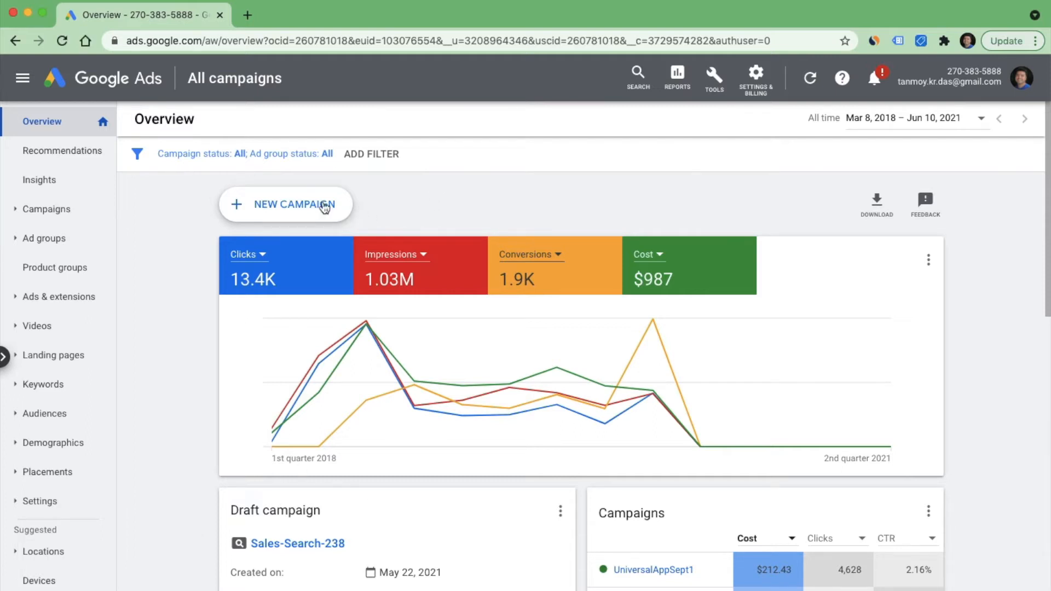
- Start a new campaign with App promotion as its goal
click(299, 207)
click(300, 256)
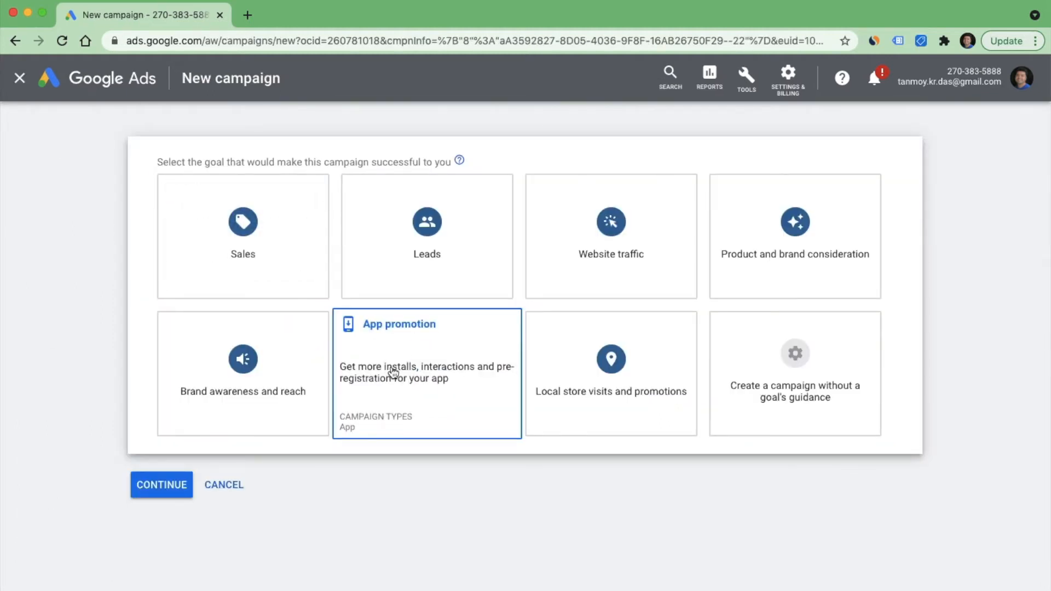
click(419, 372)
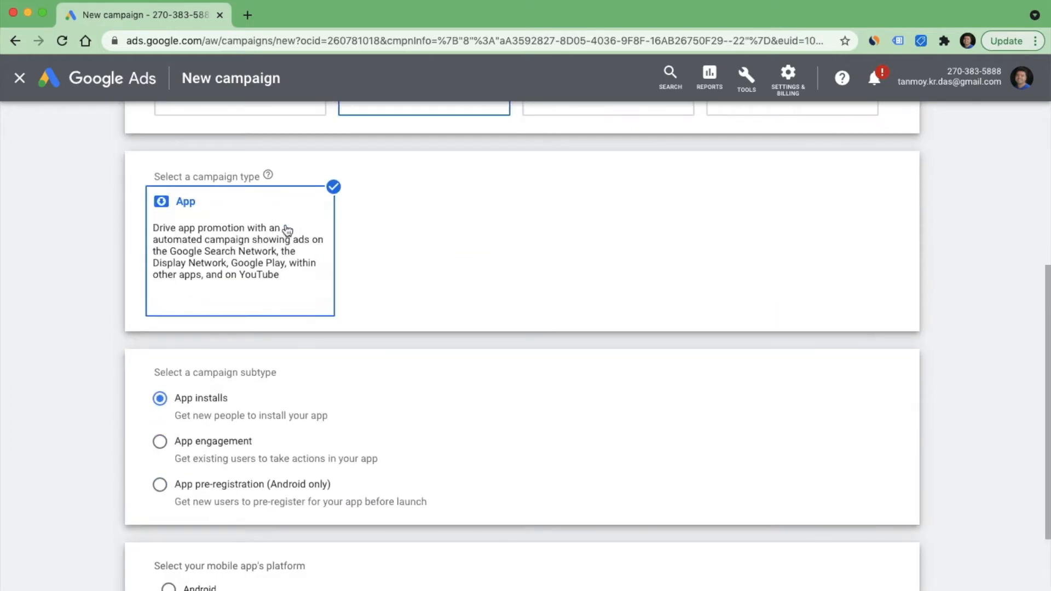
scroll(423, 406, down, 2)
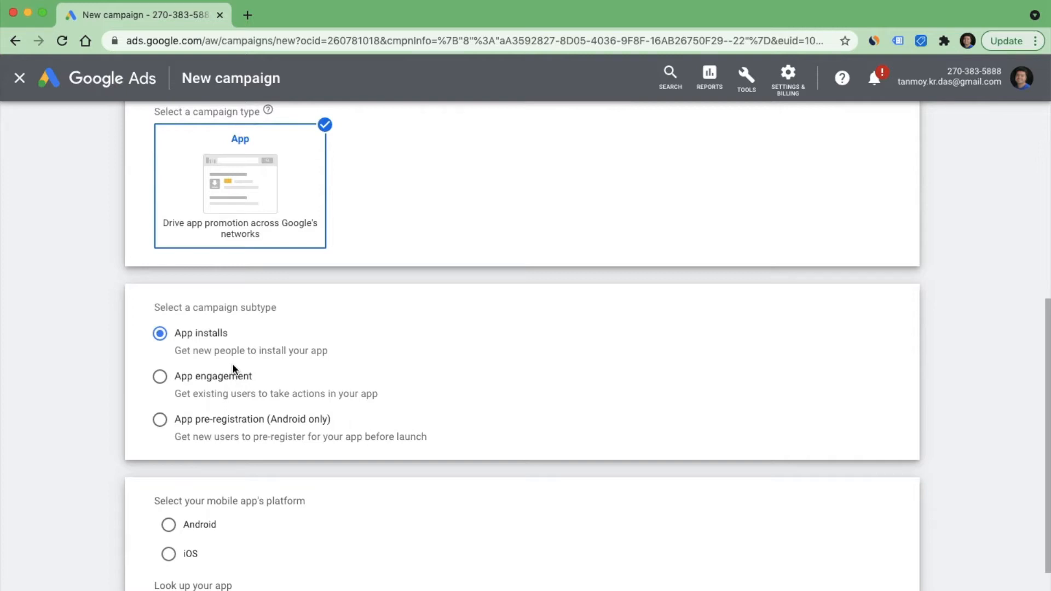
click(215, 378)
click(201, 422)
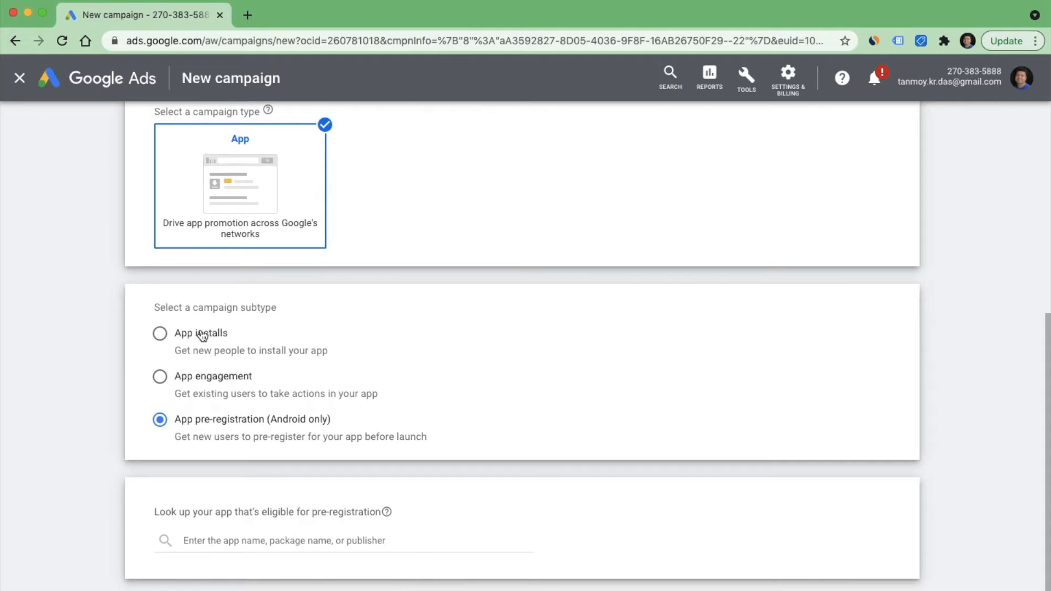
click(221, 335)
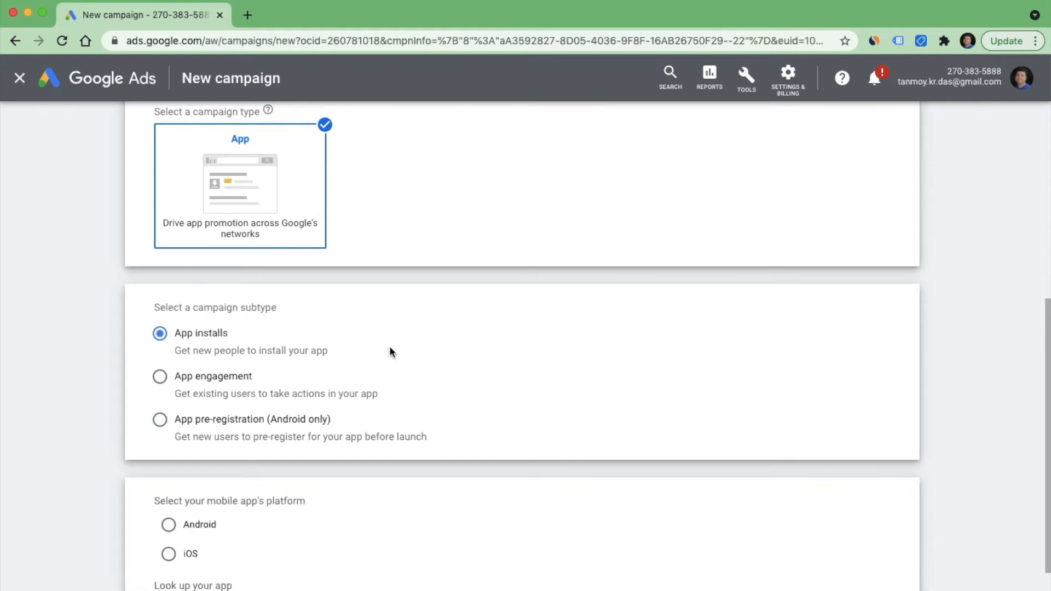
- Choose Android as the mobile app's platform and open the app lookup list
scroll(424, 453, down, 3)
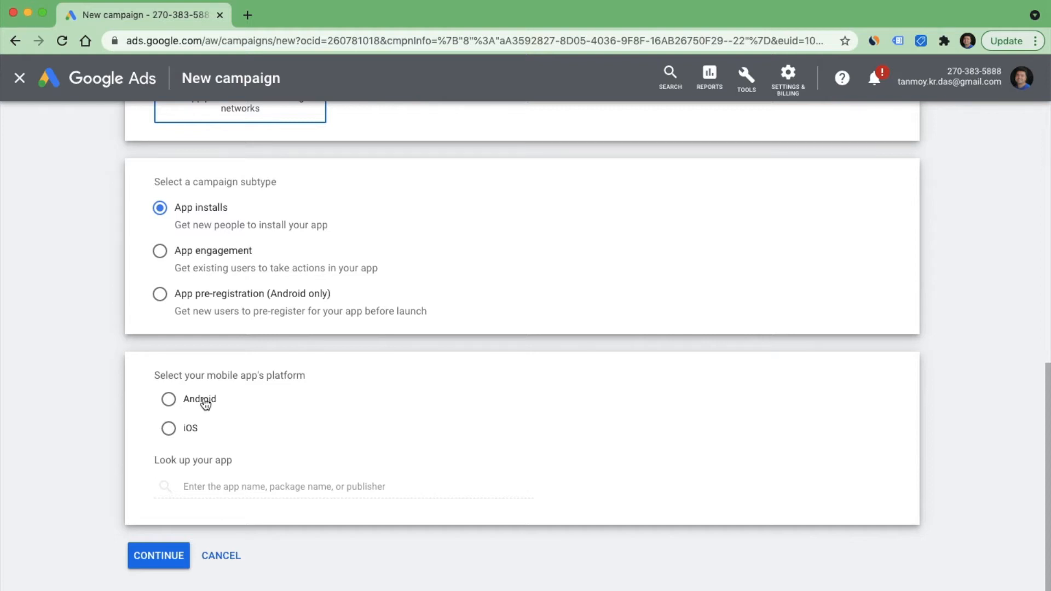
click(206, 404)
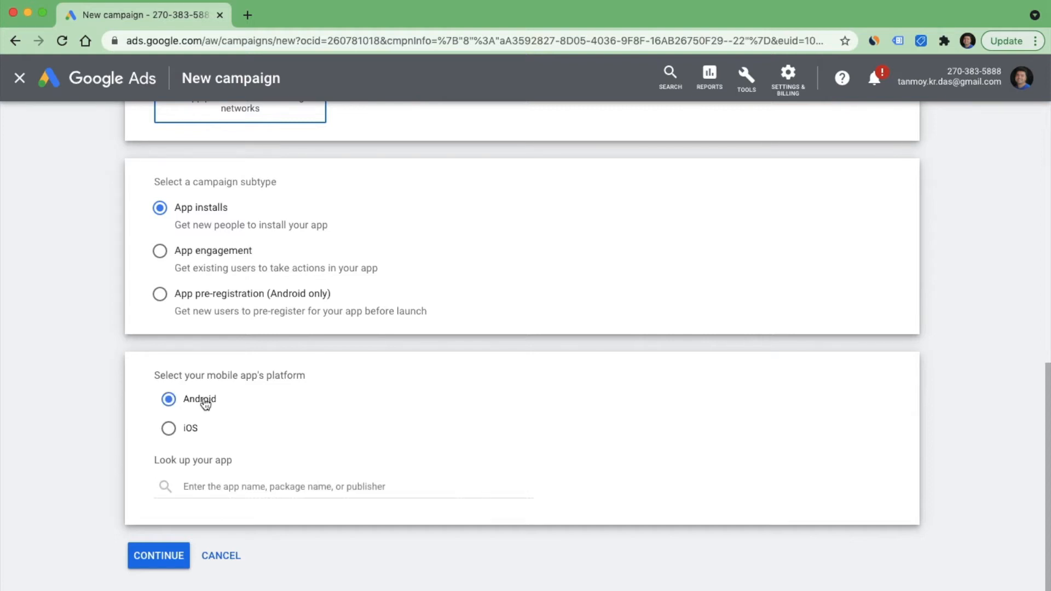
click(229, 490)
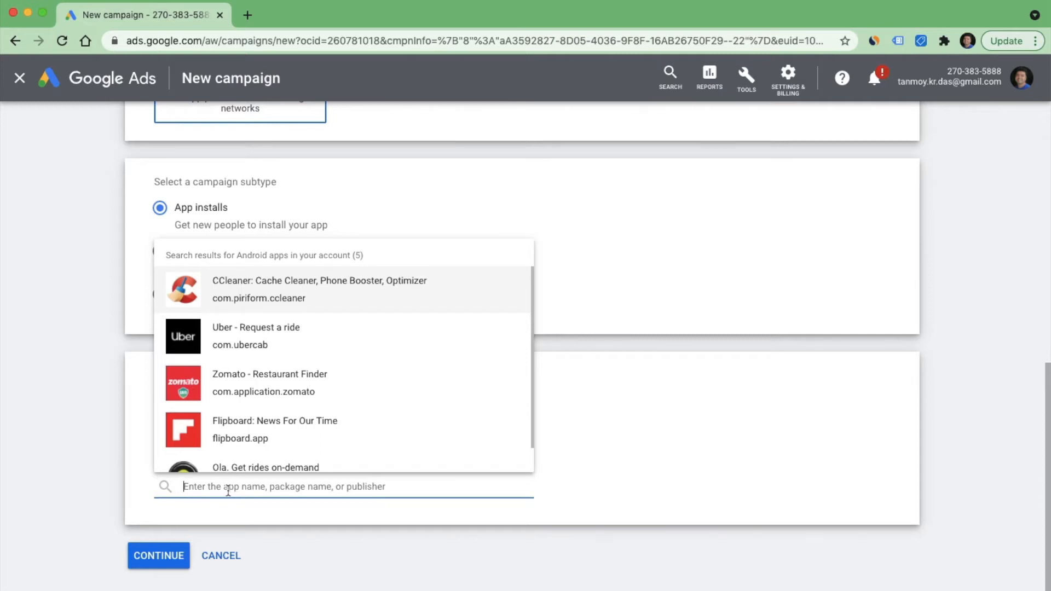
click(582, 415)
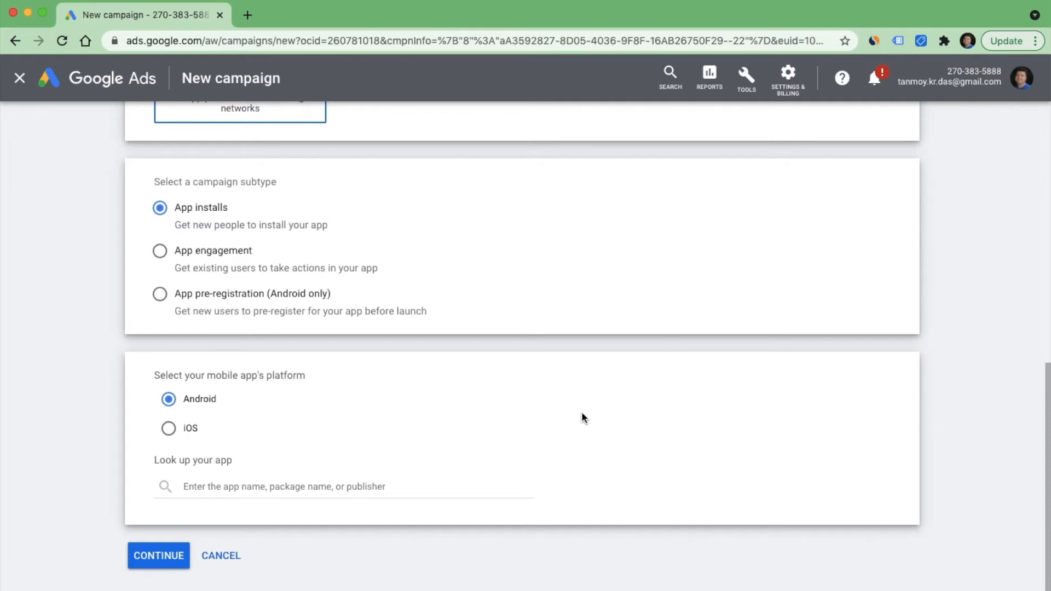
click(234, 486)
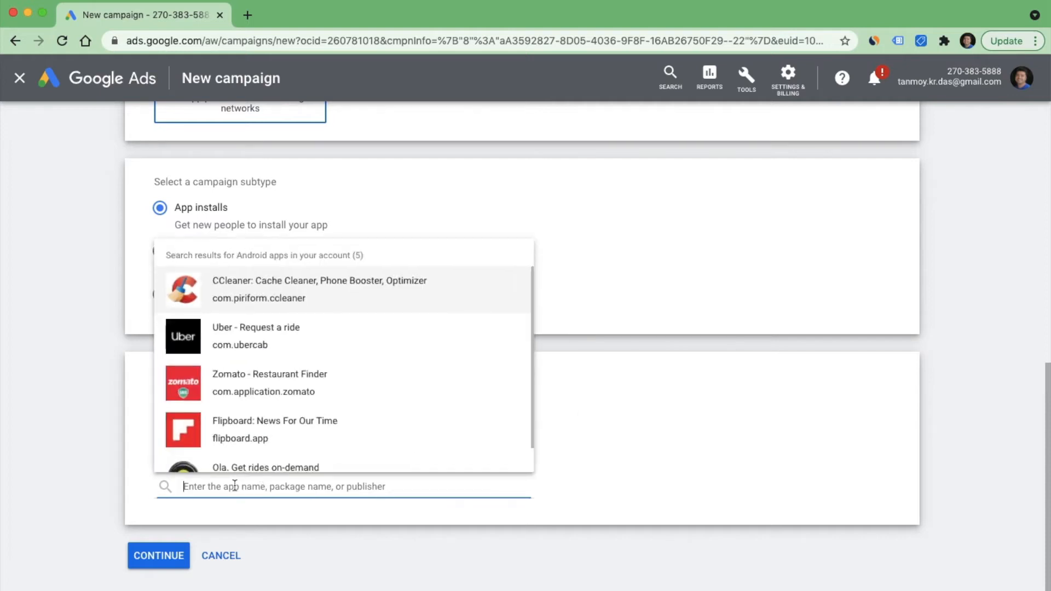
text(cc)
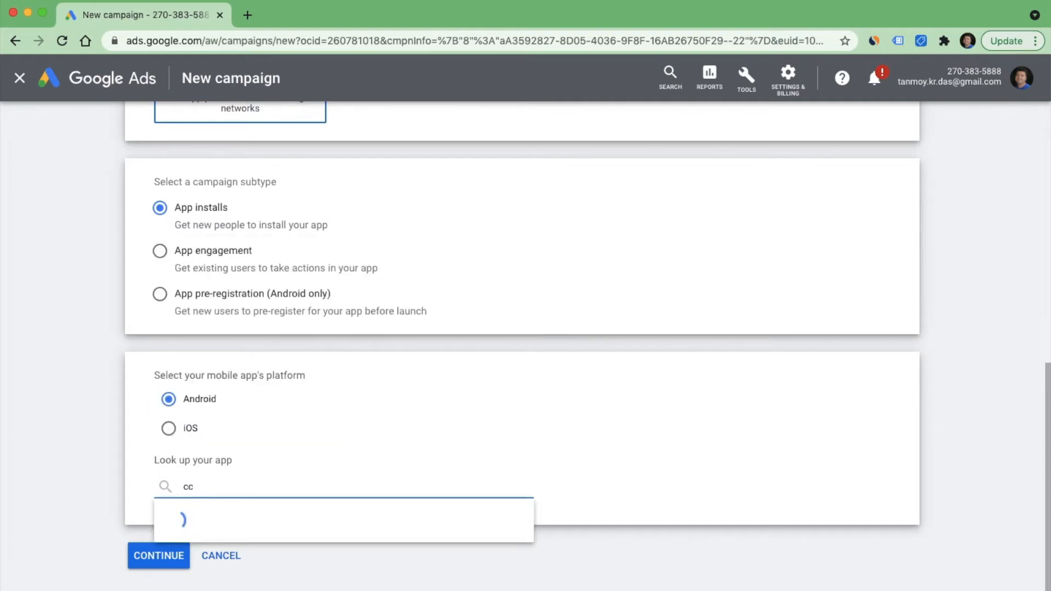
text(lean)
key(BackSpace)
key(BackSpace)
key(BackSpace)
key(BackSpace)
key(BackSpace)
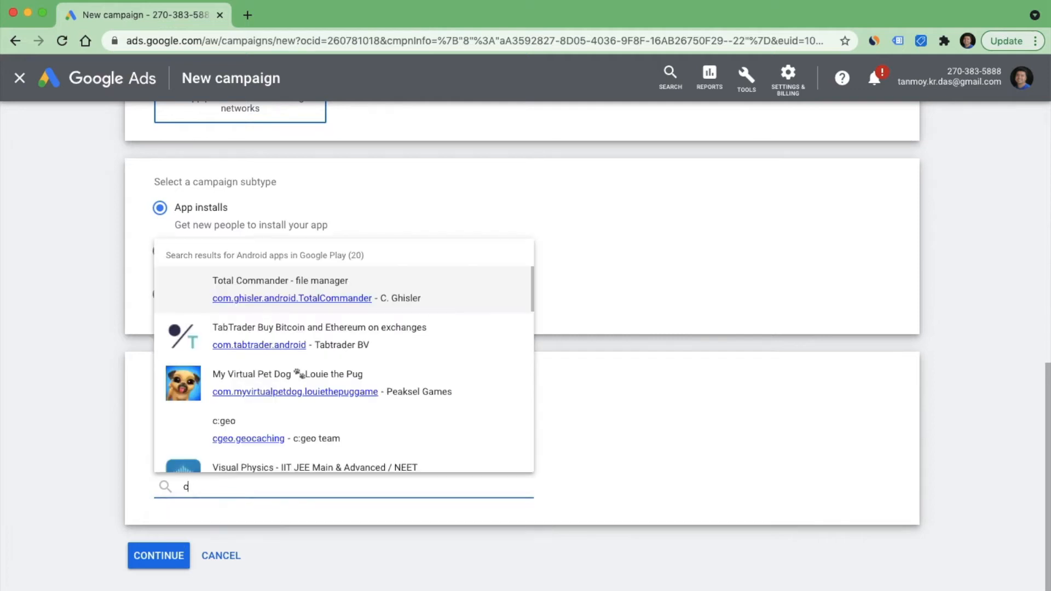
key(BackSpace)
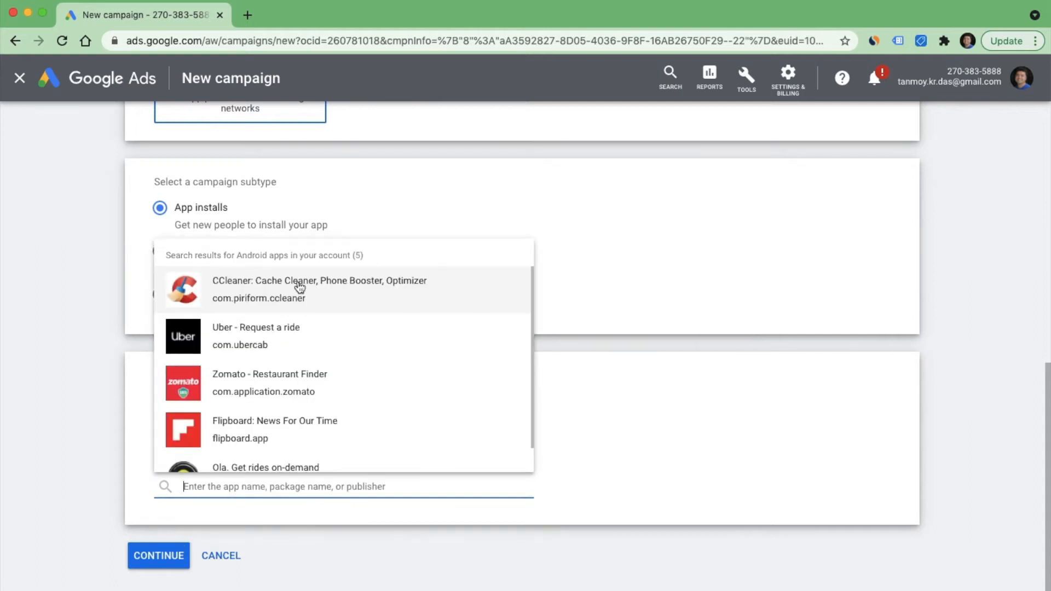
- Select "CCleaner: Cache Cleaner, Phone Booster, Optimizer" as the app to promote and continue to the campaign settings
click(332, 302)
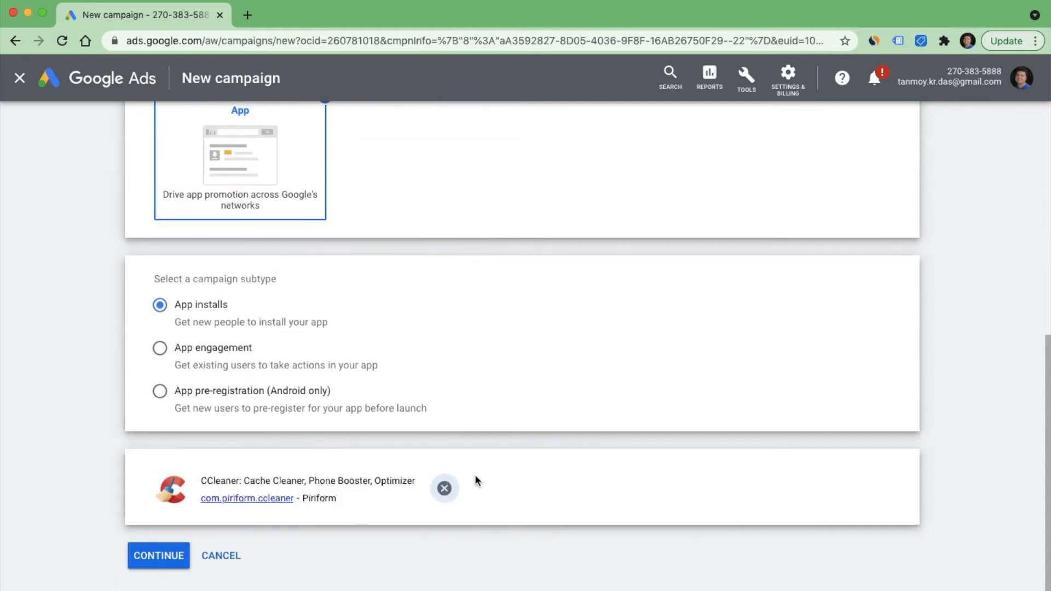
click(167, 554)
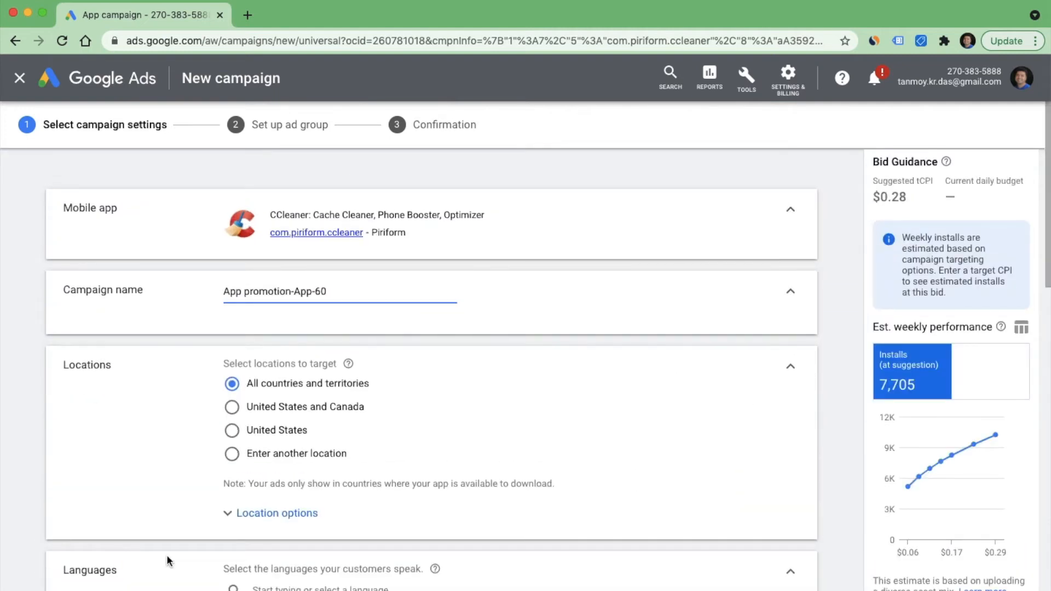
- Rename the campaign as "App promotionJun10"
key(BackSpace)
key(BackSpace)
key(BackSpace)
key(BackSpace)
key(BackSpace)
key(BackSpace)
text(Ma)
key(BackSpace)
key(BackSpace)
text(Jun10)
- Restrict the campaign's locations to a custom location, targeting the country India
scroll(164, 558, down, 2)
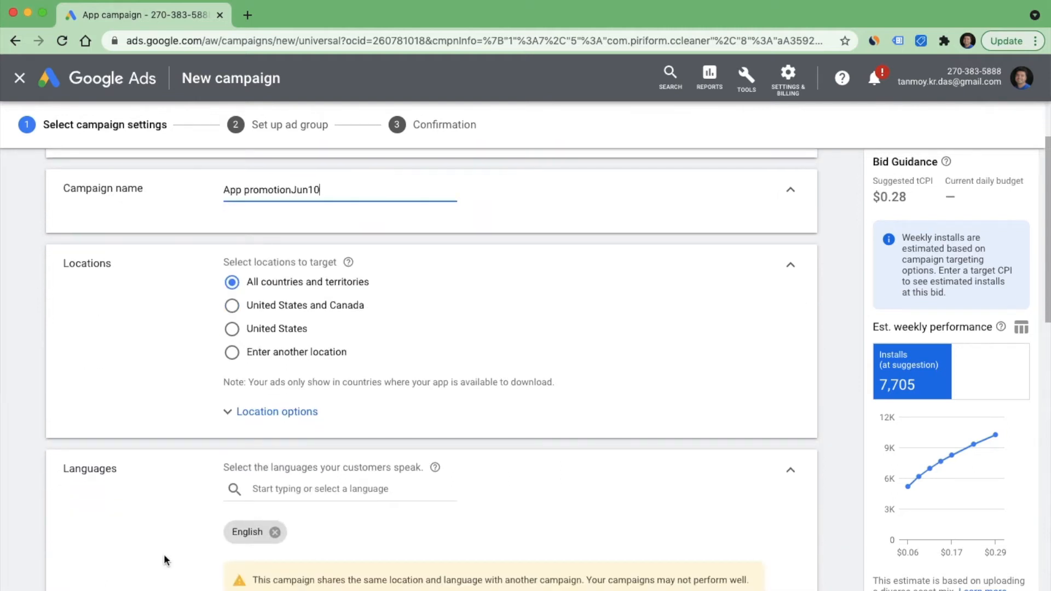
click(232, 352)
click(287, 387)
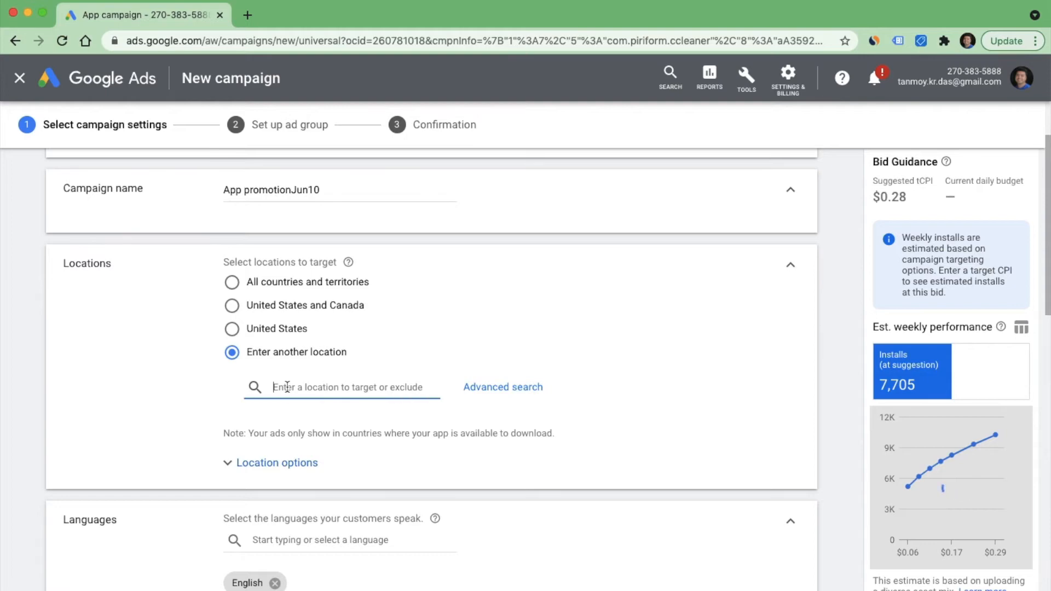
text(india)
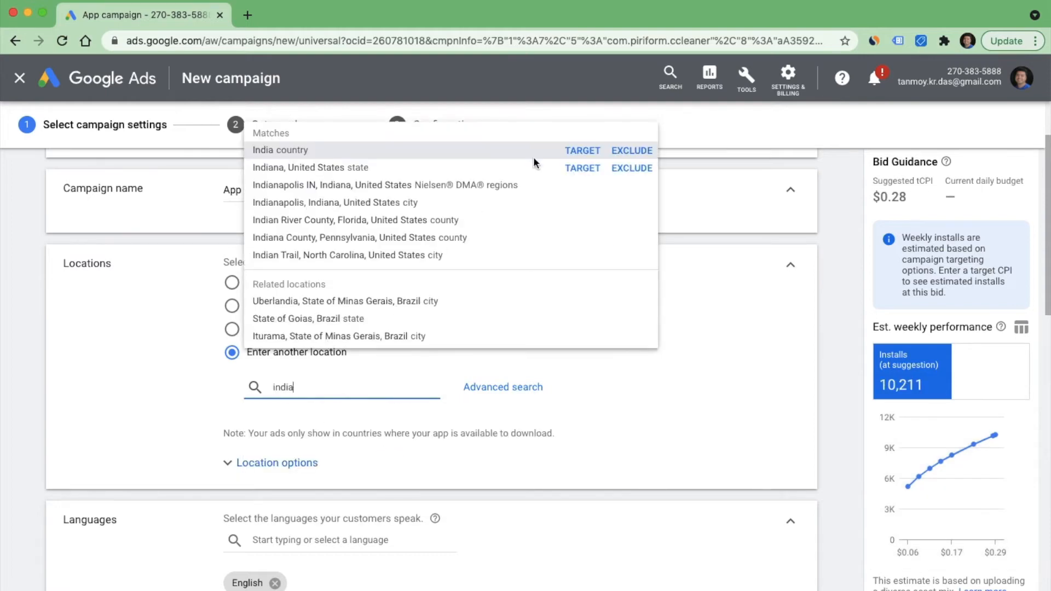
click(581, 150)
- Set the campaign's average daily budget to $1
scroll(527, 324, down, 5)
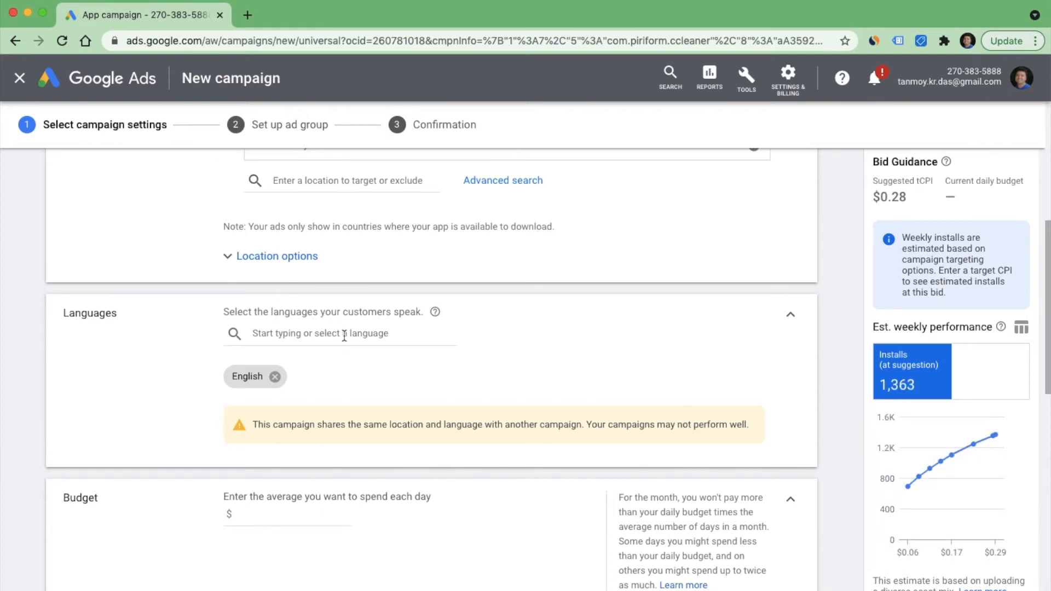
scroll(375, 377, down, 3)
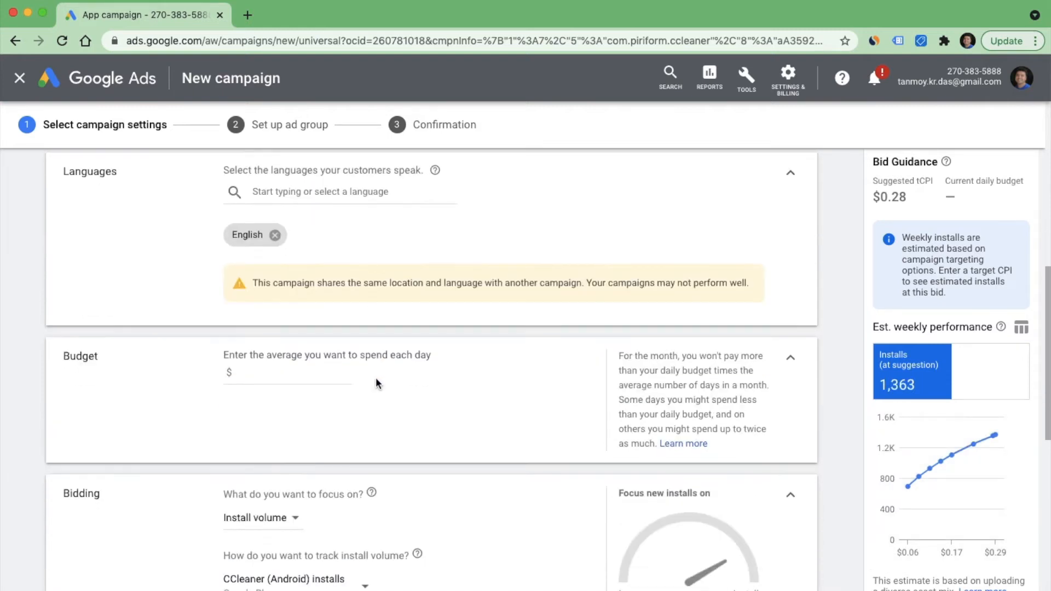
click(310, 374)
text(1)
click(382, 416)
- Set the target cost per install to $0.01 in the bidding settings
scroll(383, 416, down, 2)
scroll(384, 419, down, 1)
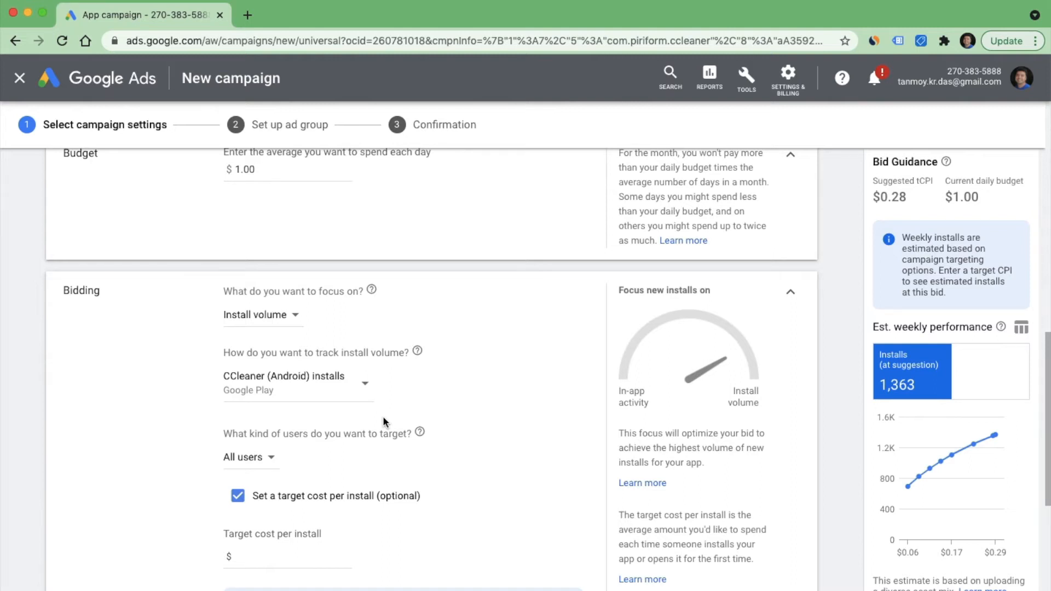
scroll(383, 420, down, 2)
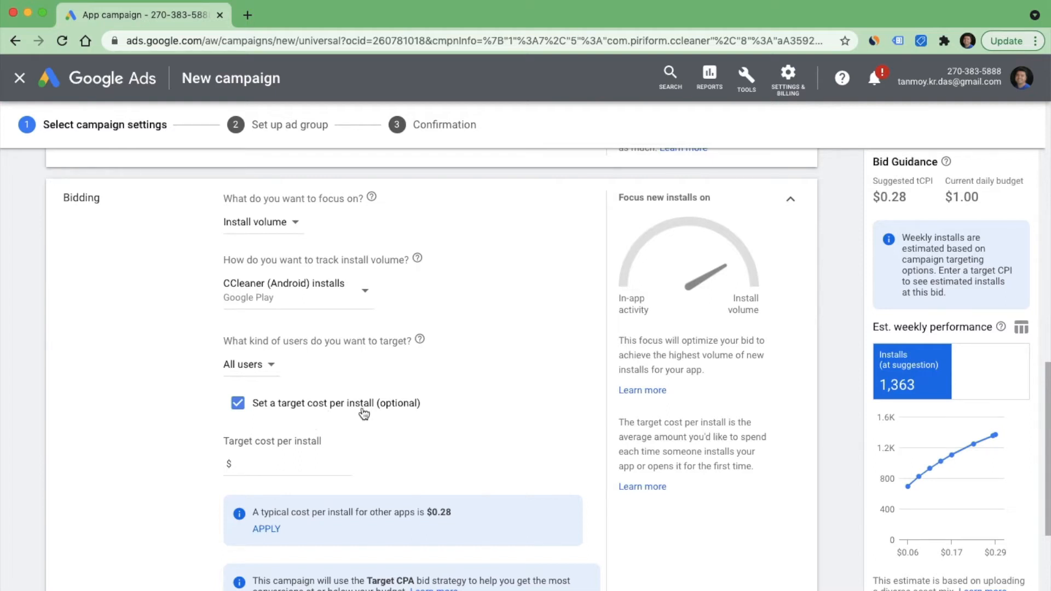
click(293, 460)
text(.01)
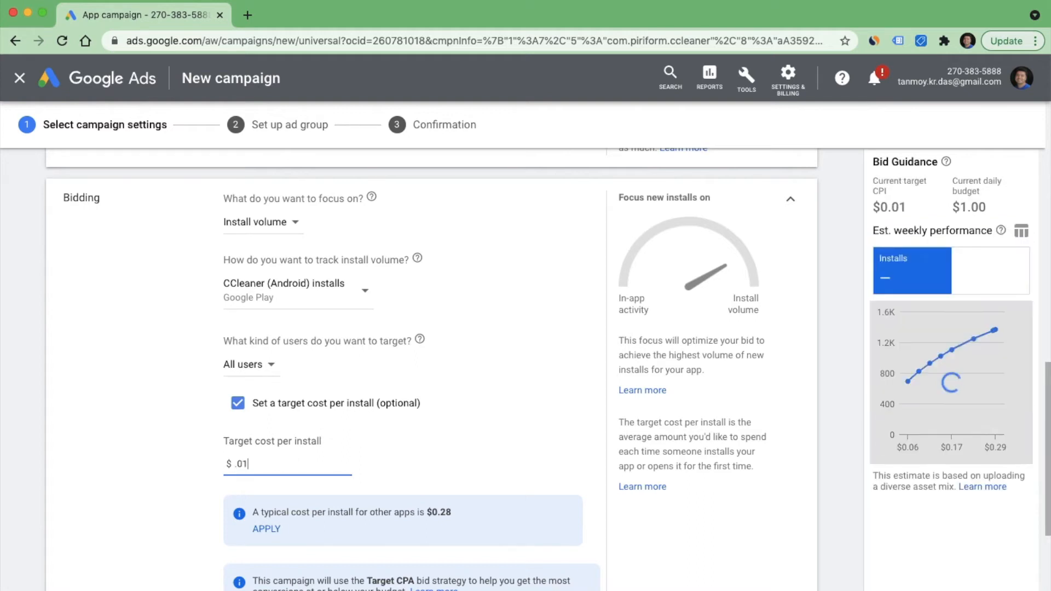
click(450, 446)
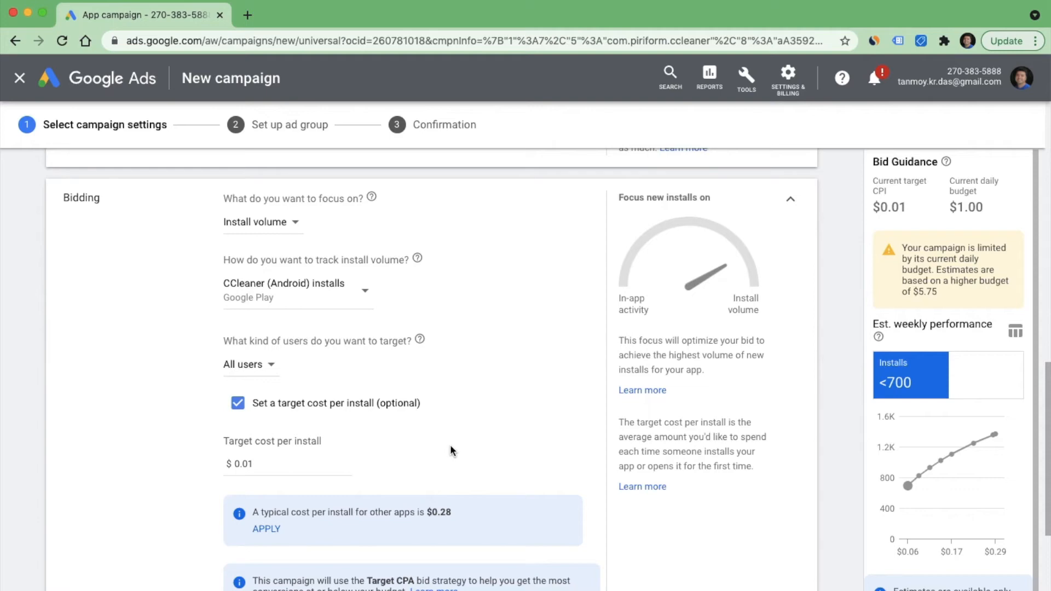
- Expand the campaign's start and end dates and its advanced settings to review the schedule and data feed options
scroll(450, 447, down, 2)
scroll(451, 446, down, 3)
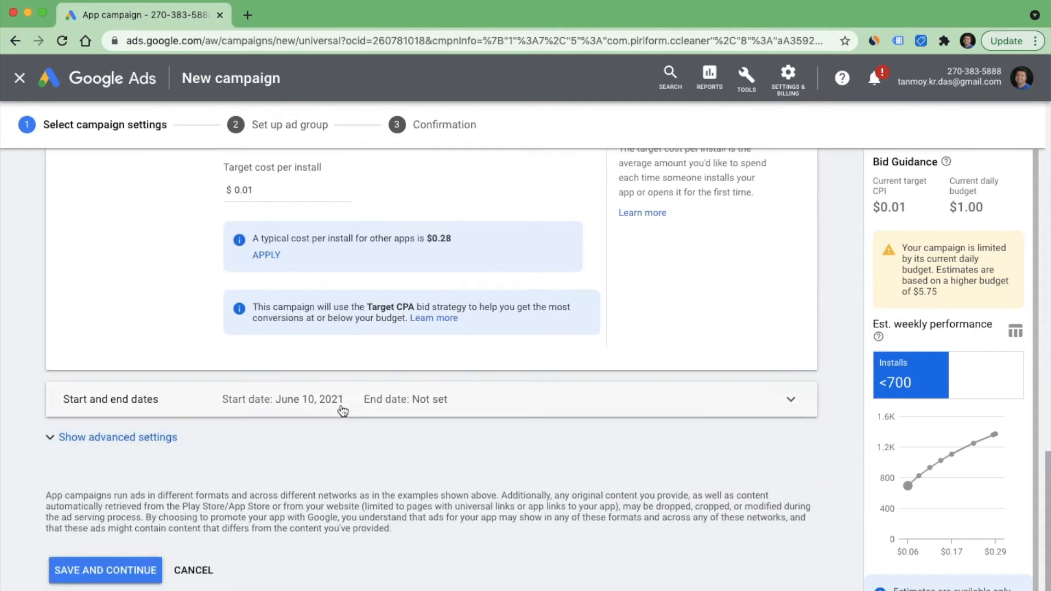
click(356, 399)
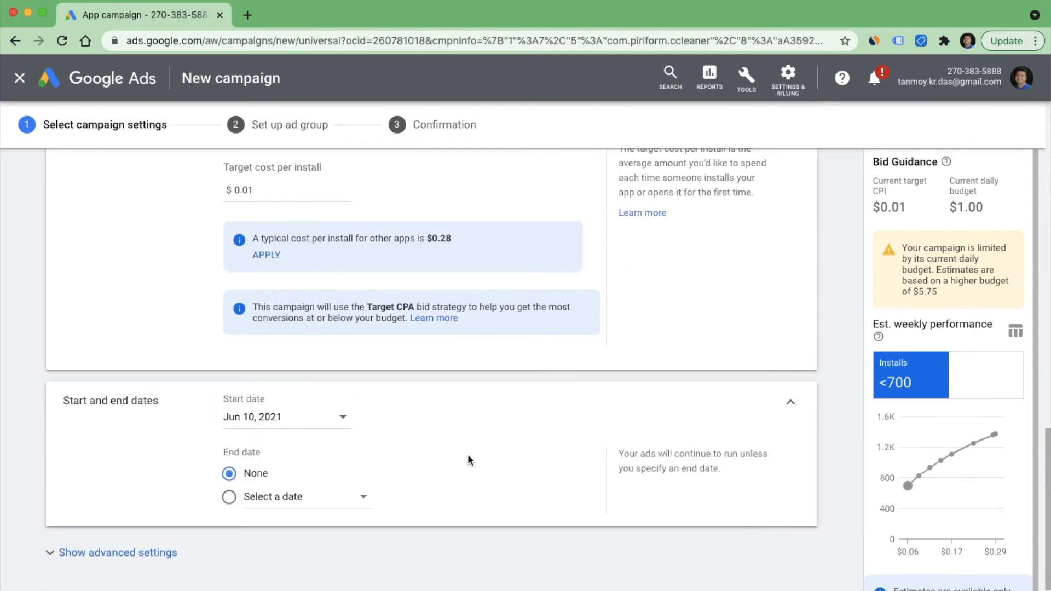
scroll(468, 458, down, 1)
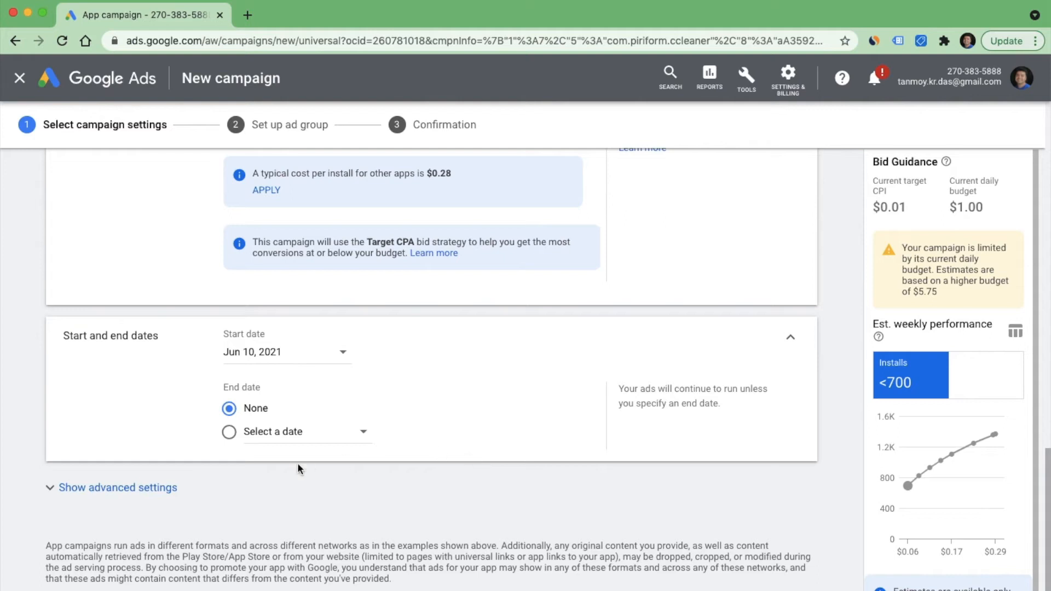
click(220, 499)
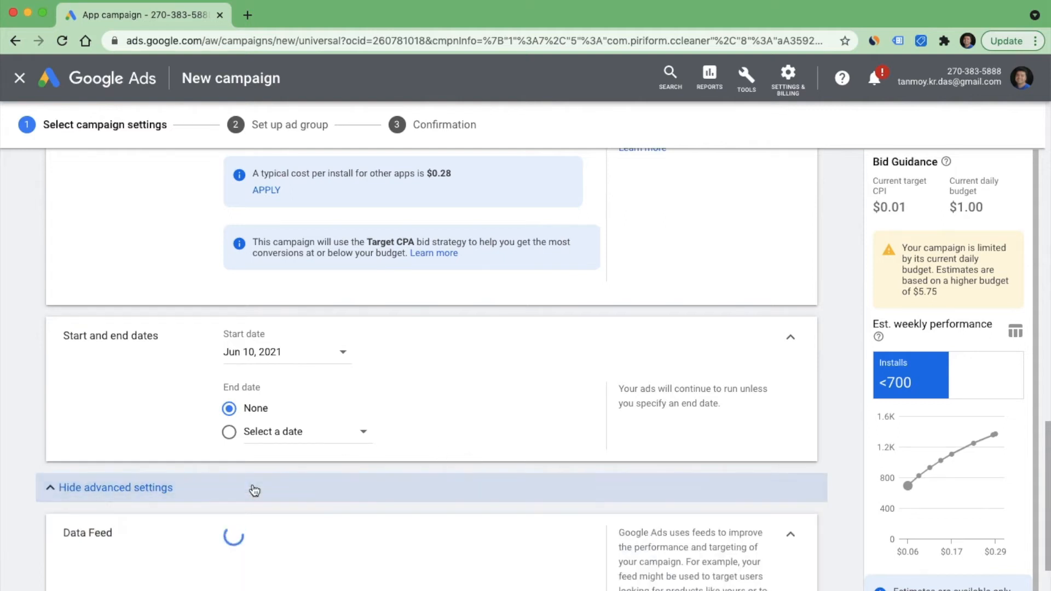
scroll(364, 492, down, 2)
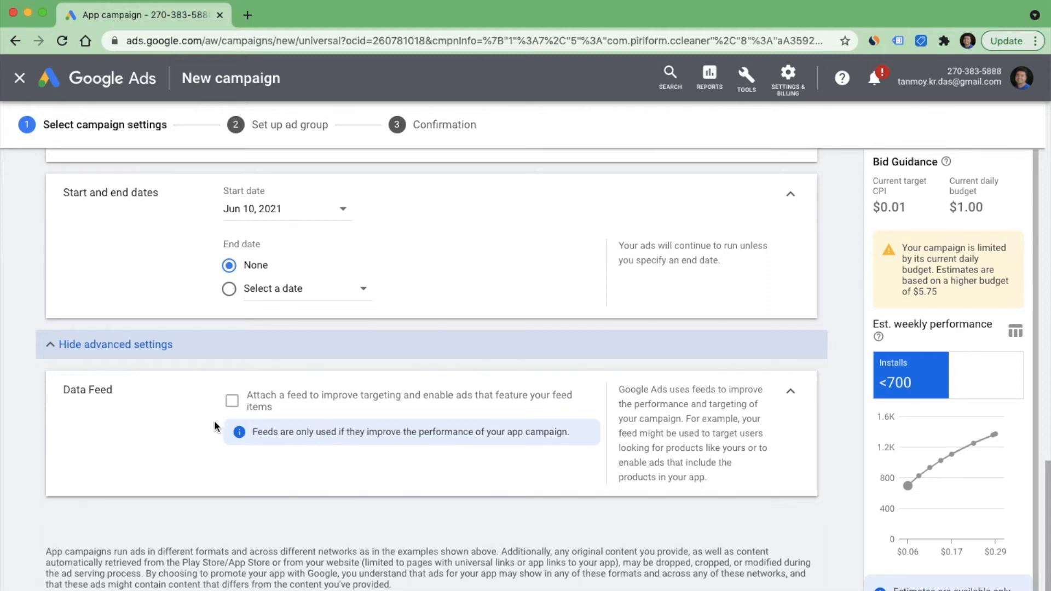
click(232, 401)
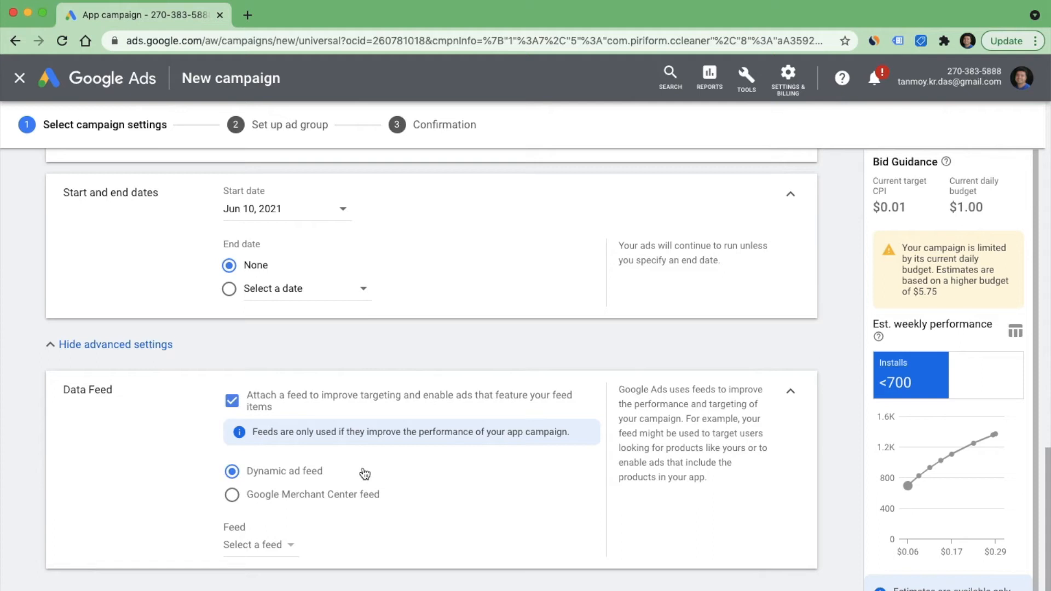
click(303, 497)
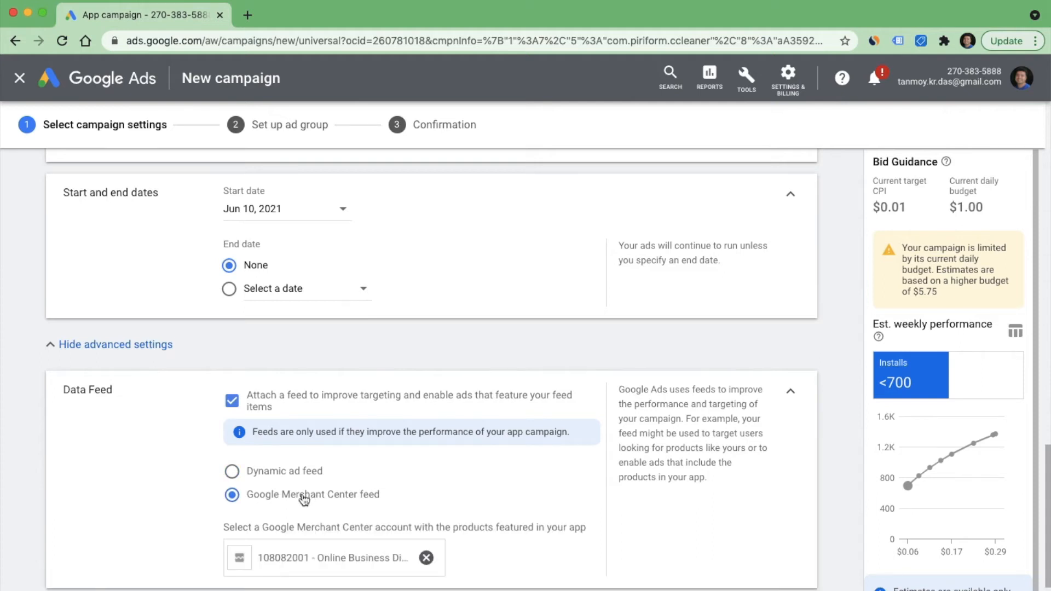
click(294, 474)
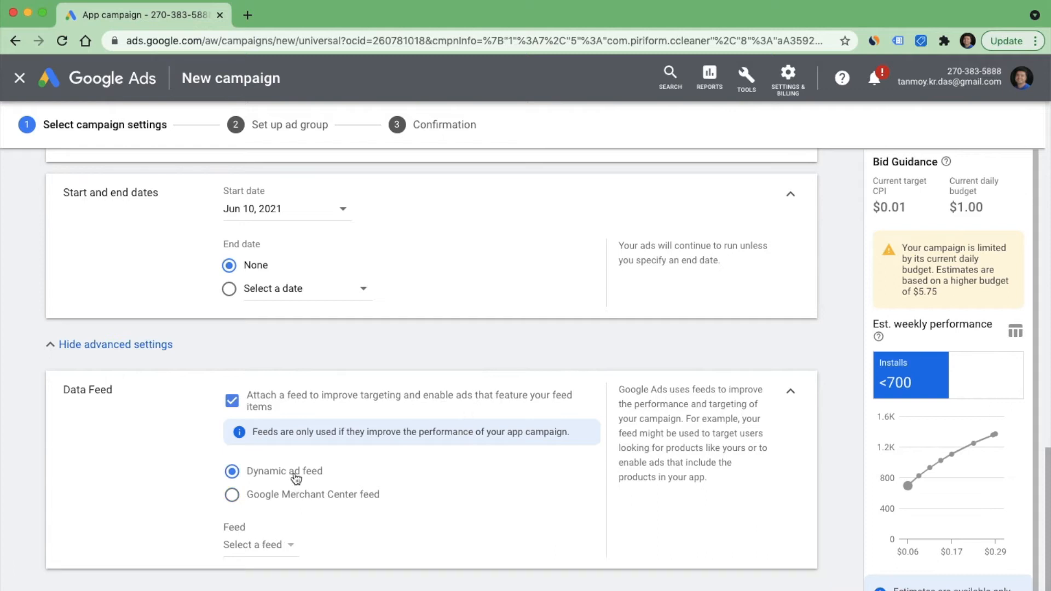
click(233, 410)
- Save the campaign settings, continue to the ad group setup, and append "ne" to the default ad group name
scroll(400, 436, down, 3)
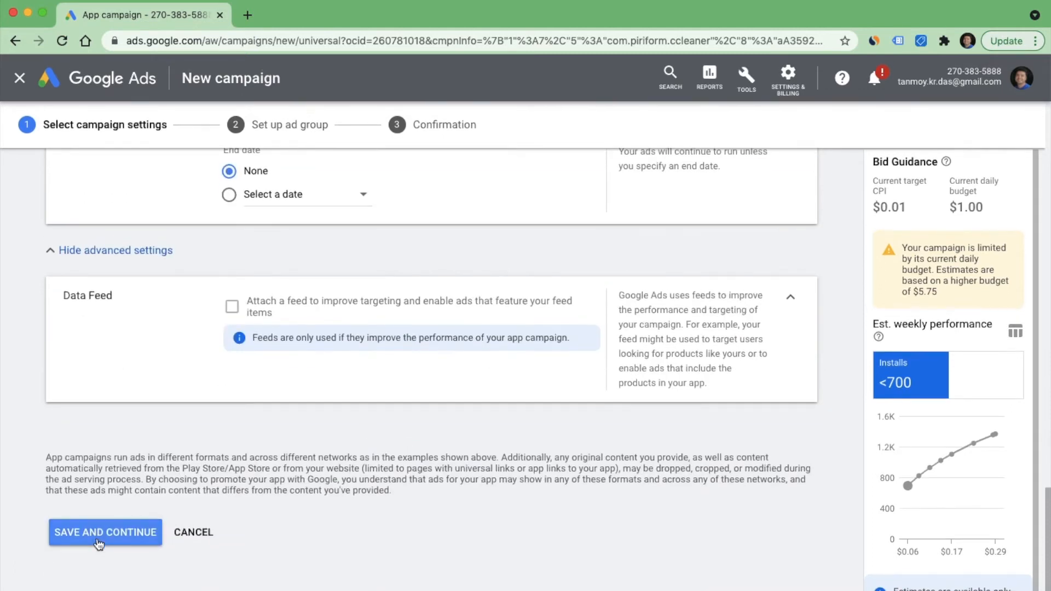
click(98, 542)
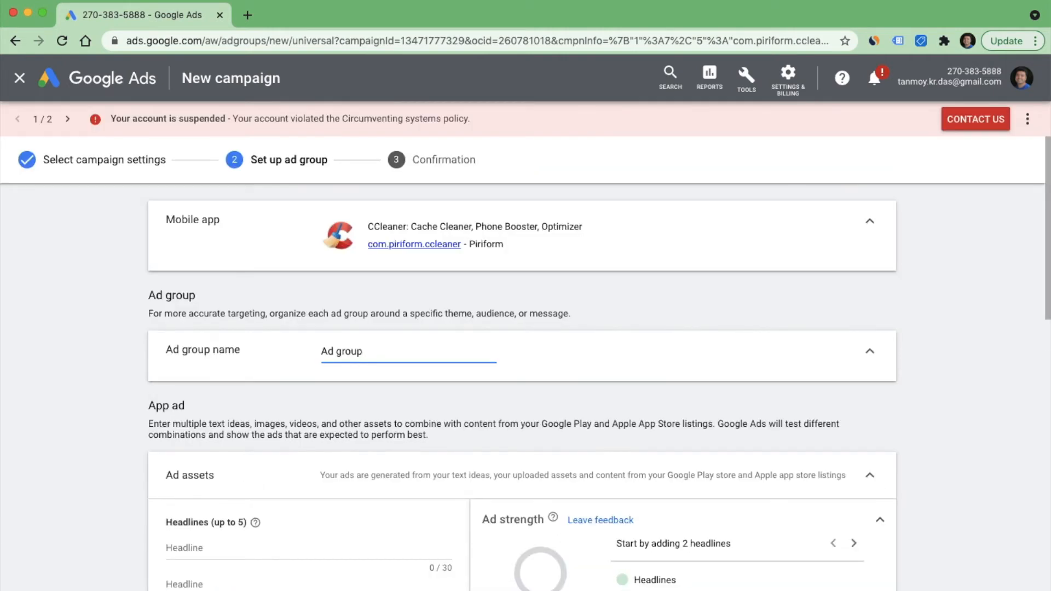
text(ne10)
scroll(525, 383, down, 4)
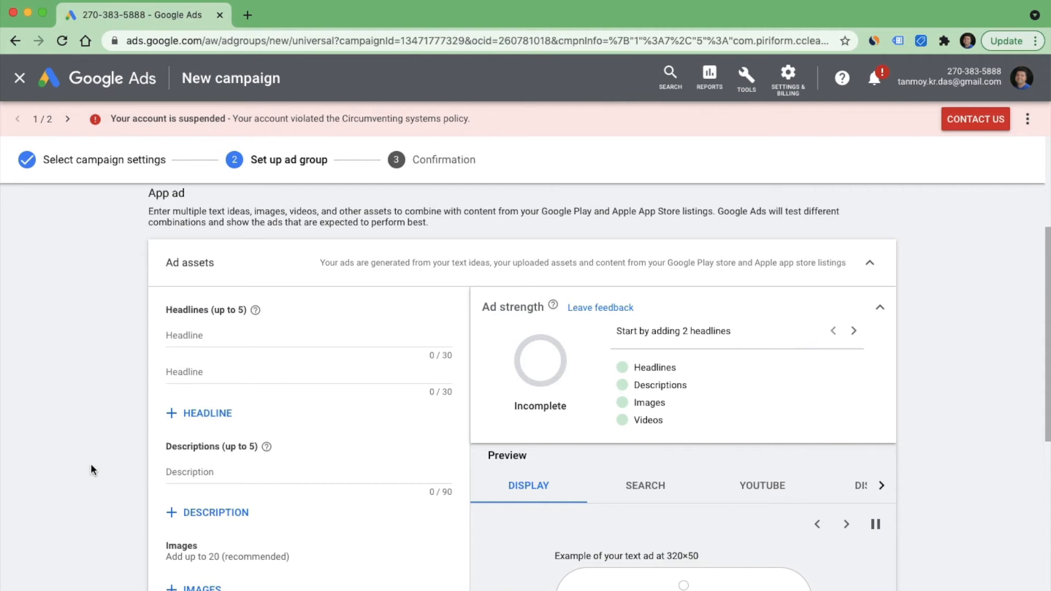
- Enter "Best Online Business Directory" as the first headline of the app ad
scroll(77, 484, down, 3)
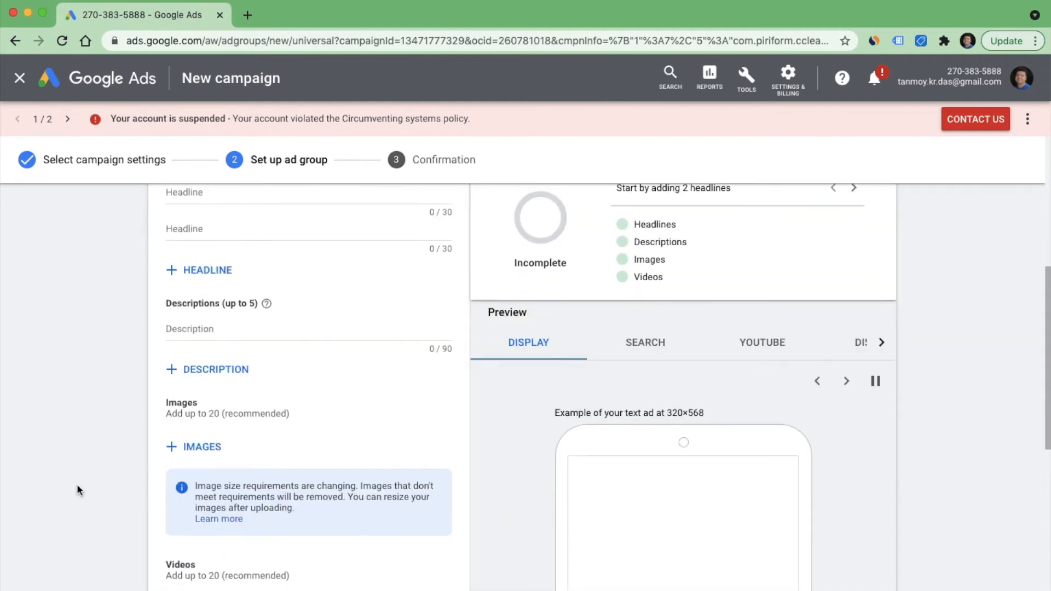
scroll(77, 484, up, 2)
scroll(77, 484, up, 1)
click(193, 314)
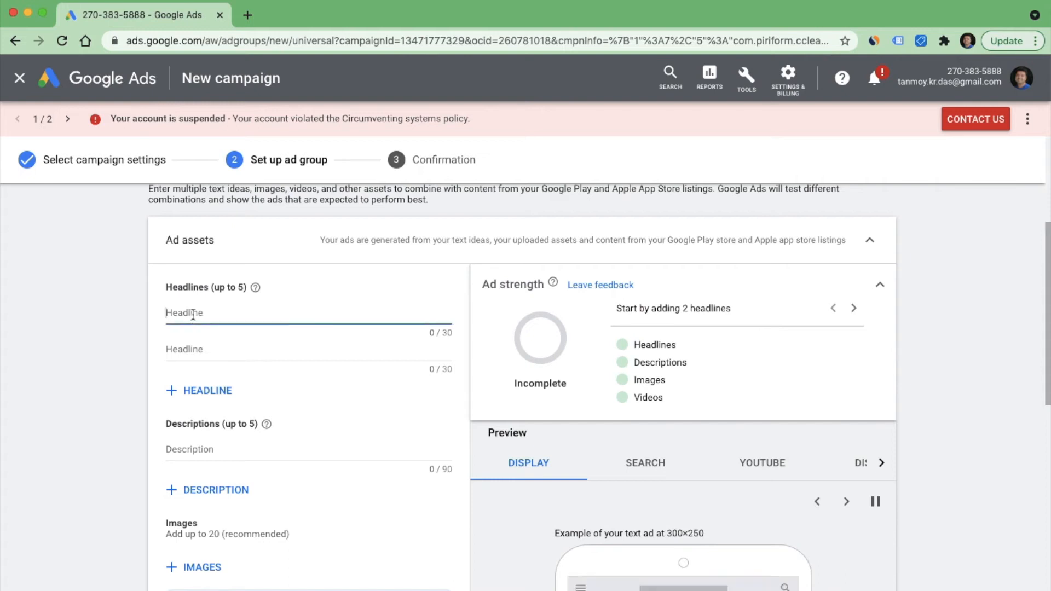
text(B)
key(BackSpace)
text(Best Online Busi)
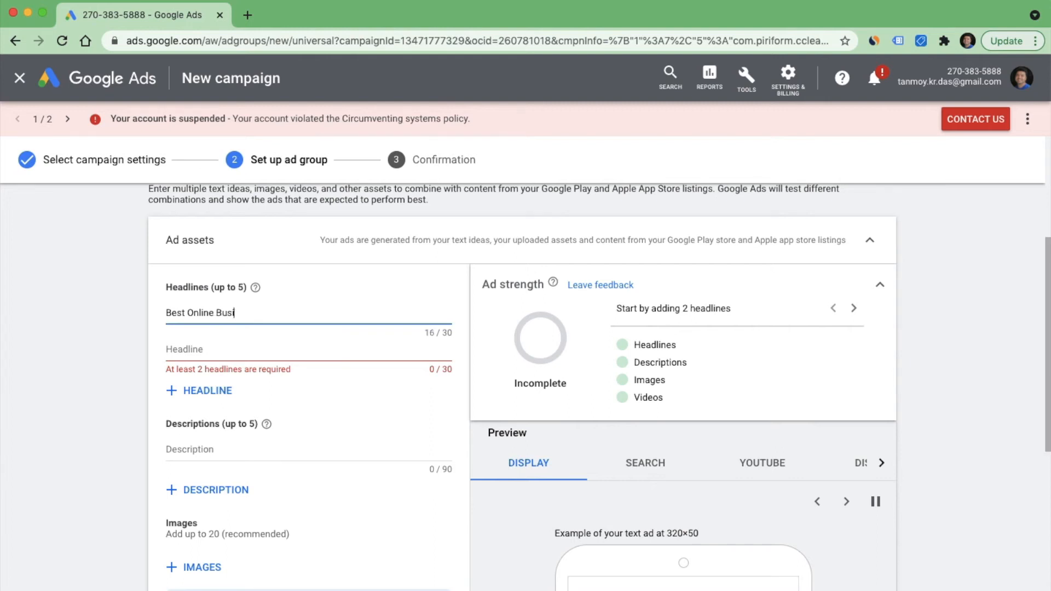
text(ness Directory)
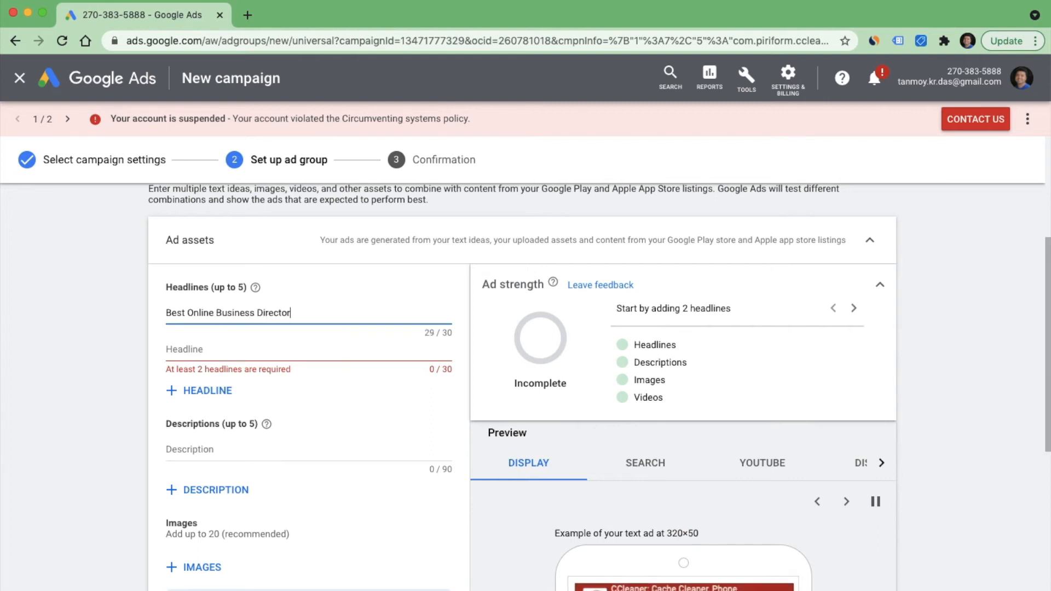
- Enter "Online Business Directory For" as the second headline
click(191, 351)
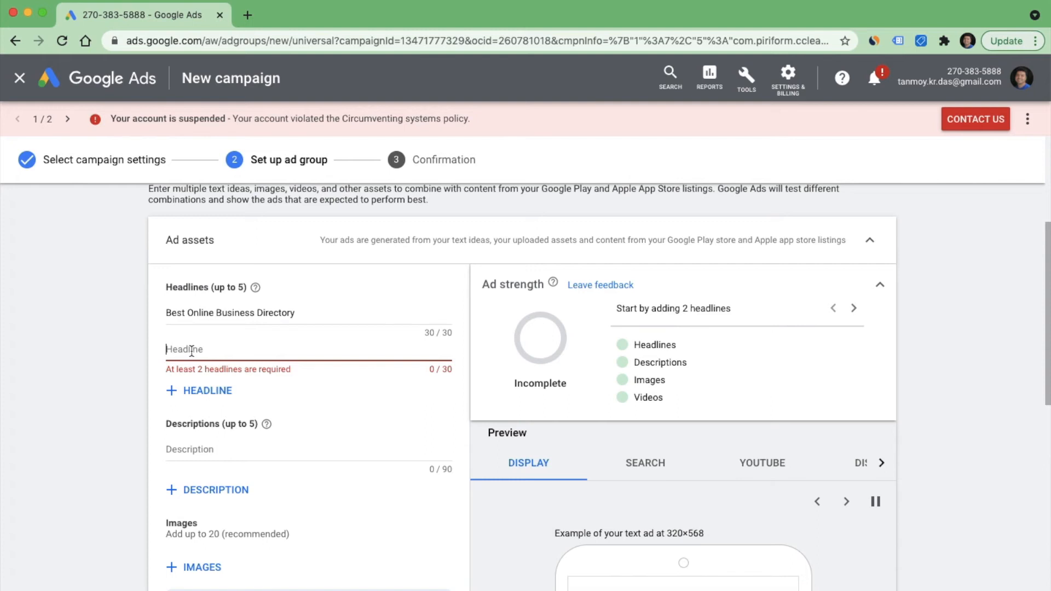
text(Online)
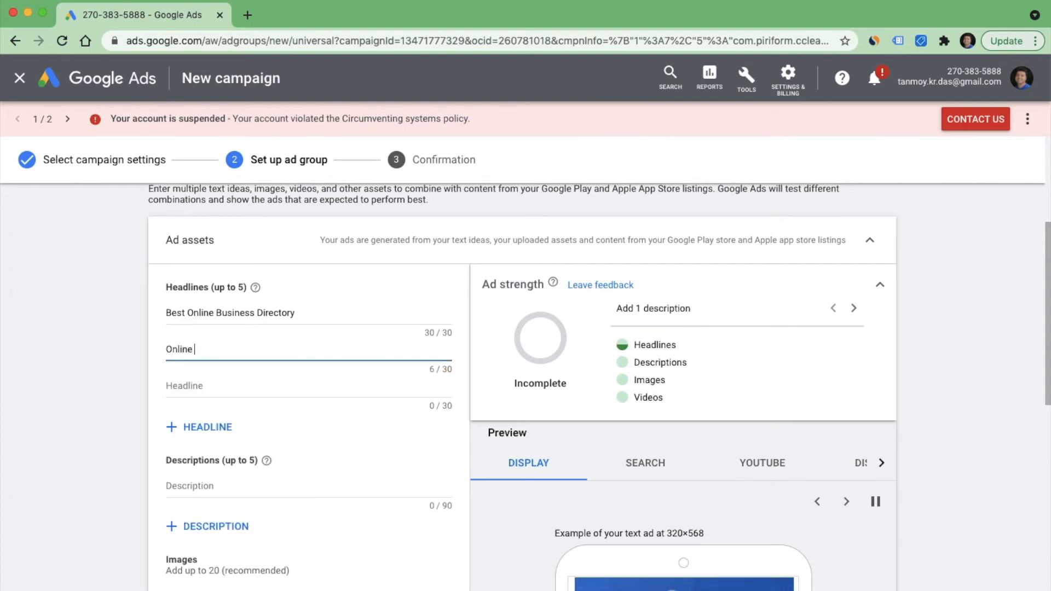
text( Business Dire)
key(BackSpace)
text(rectory For)
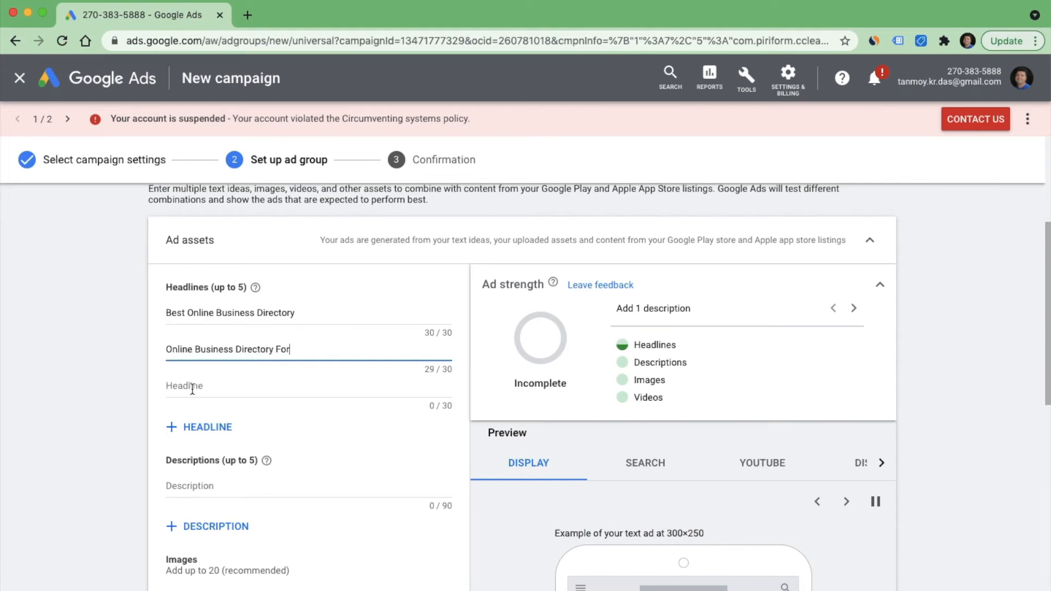
- Enter "Everyone. Connect & Register." as the third headline
click(192, 389)
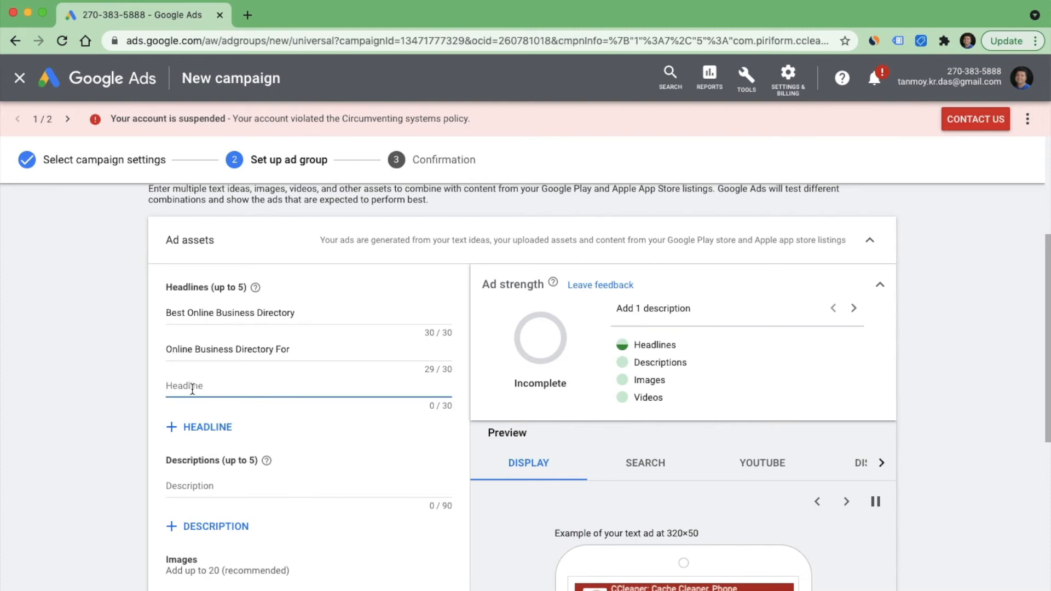
text(Everyone. Connect & Register.)
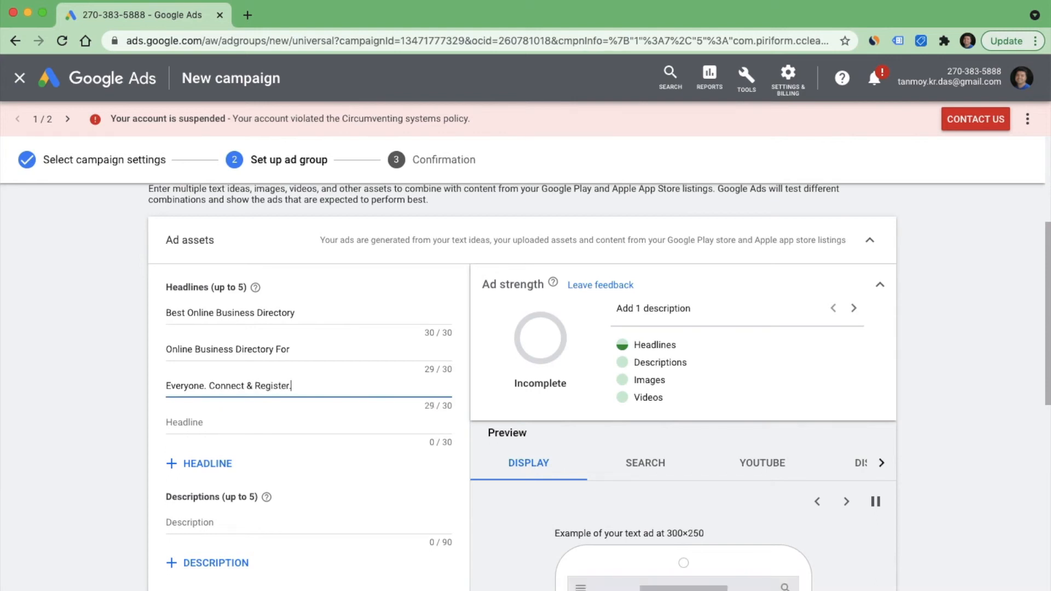
- Enter "Best Deals Available For All." as the fourth headline
click(201, 426)
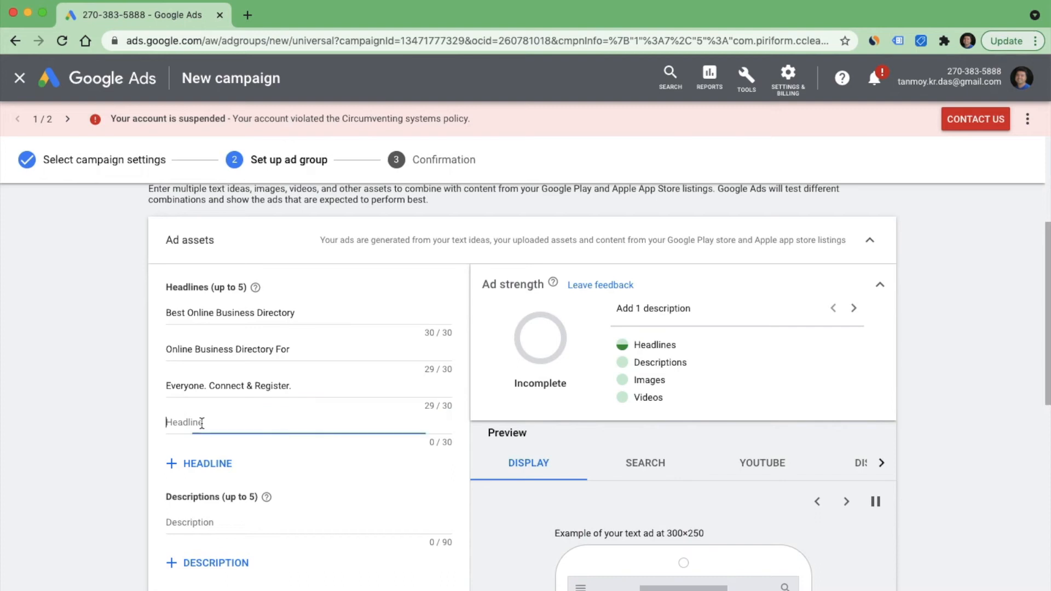
text(Best Deals)
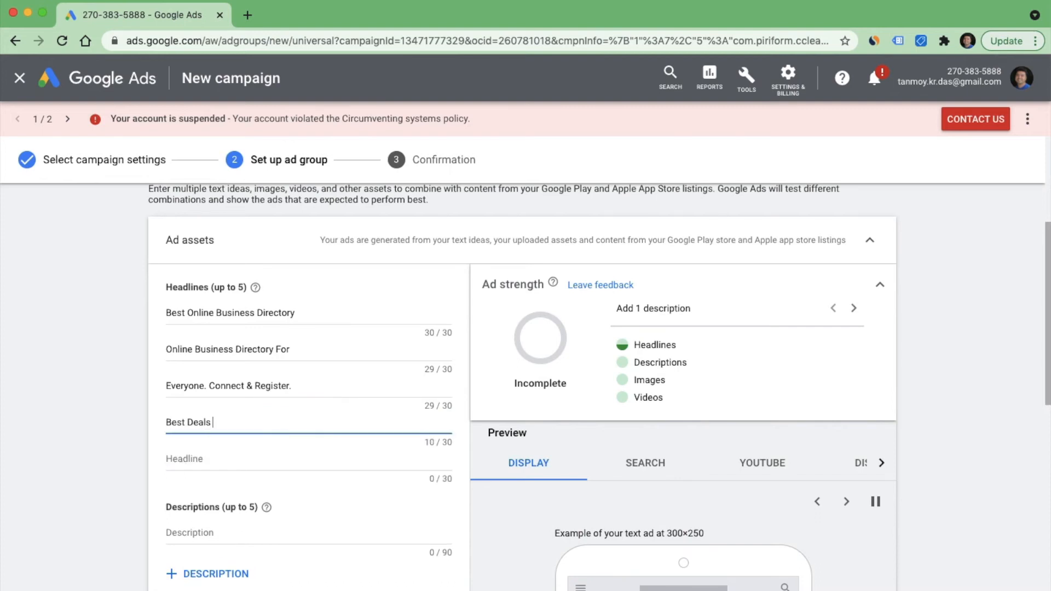
text( Availabl)
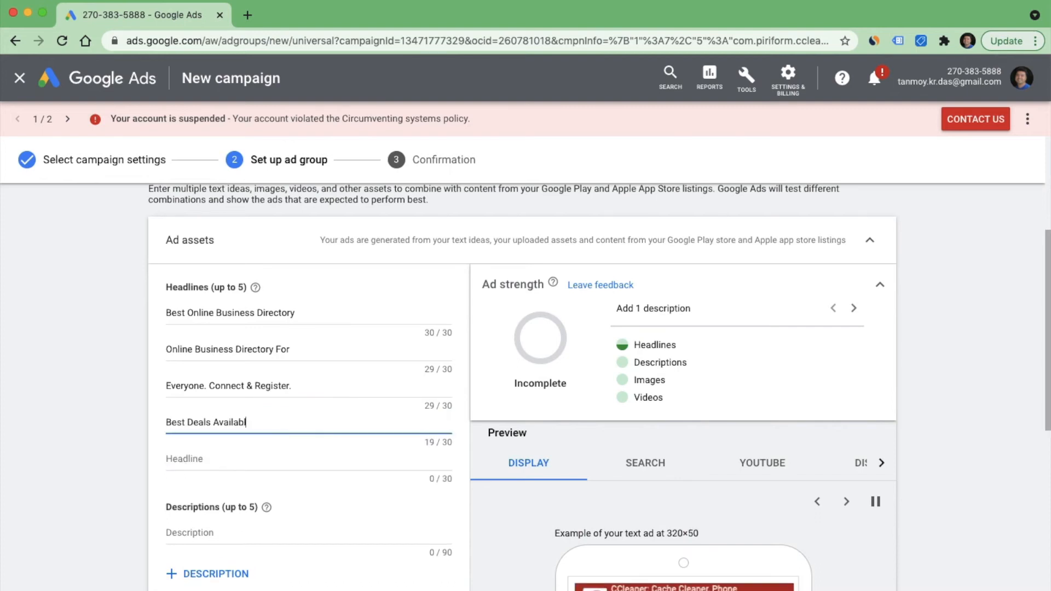
text(e For All.)
- Enter "Best Offers For All Users." as the fifth headline
scroll(216, 433, down, 2)
click(214, 395)
text(Best)
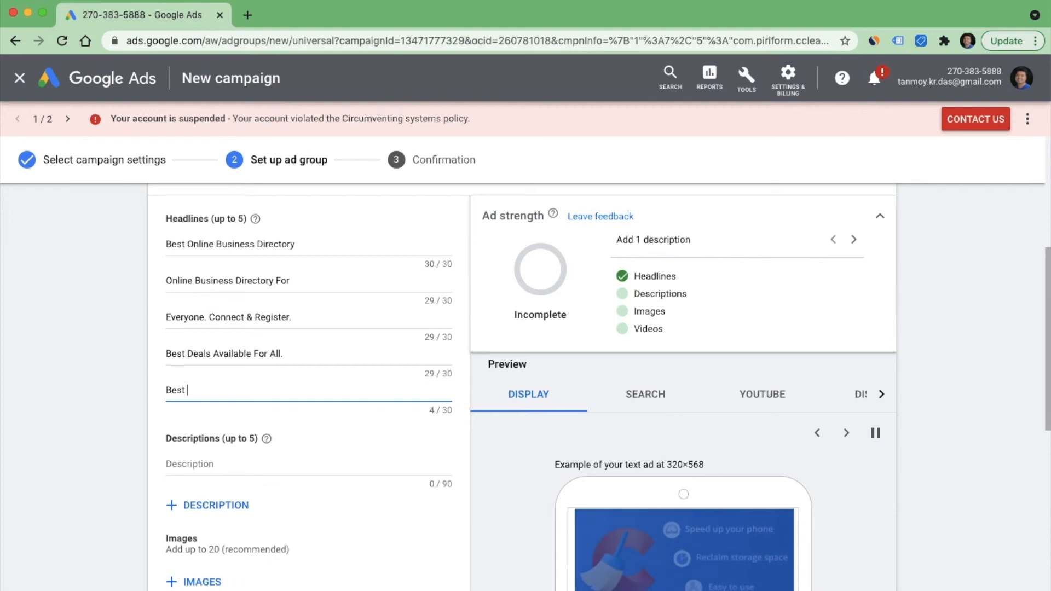
text( Offers For)
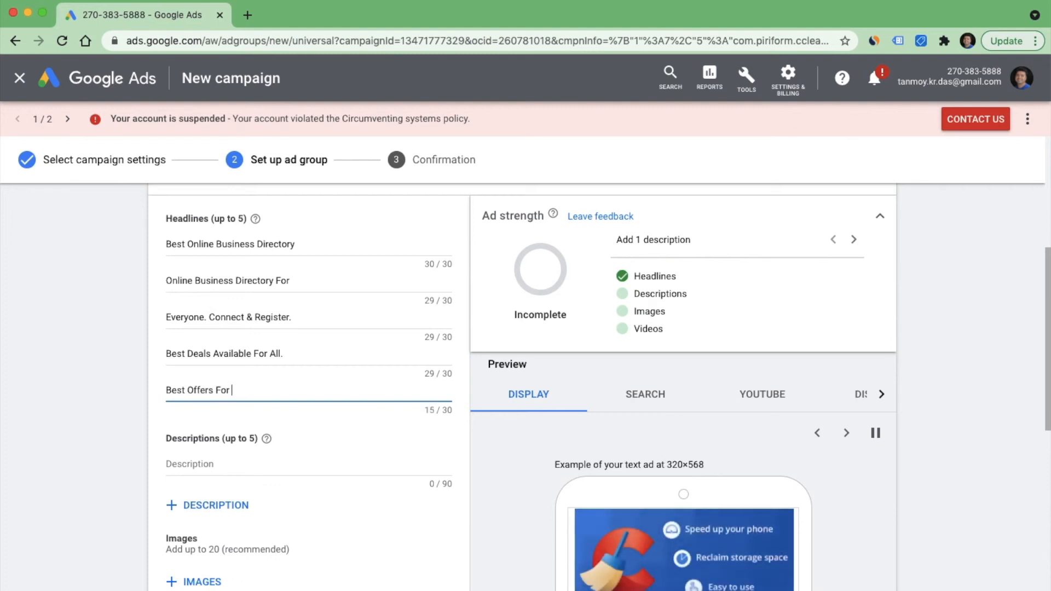
text( All Users.)
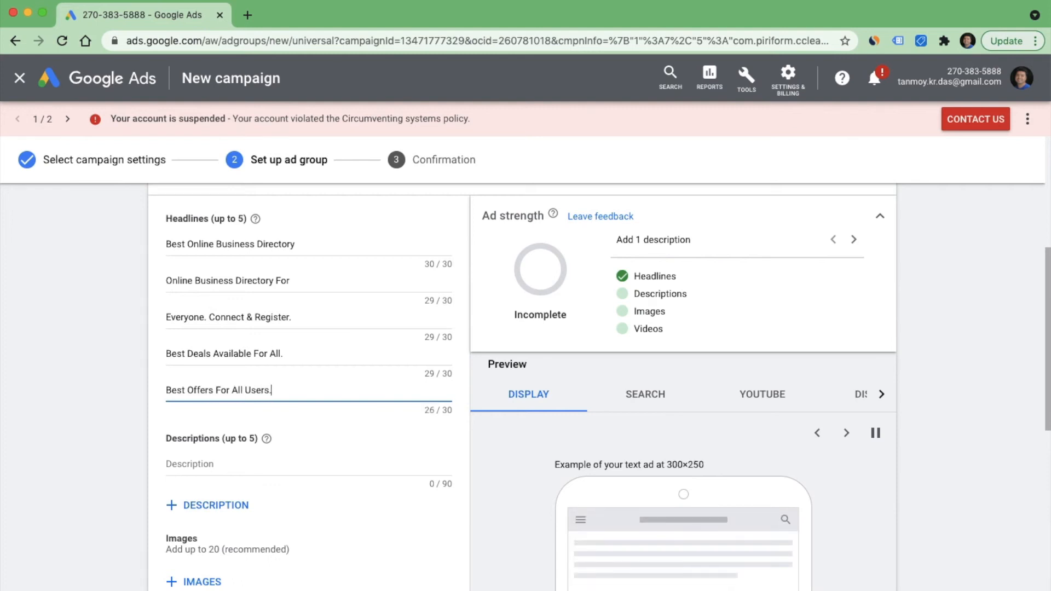
- Enter "This Is The Best Way To Connect With Buyers And Sellers." as the ad's first description
click(218, 462)
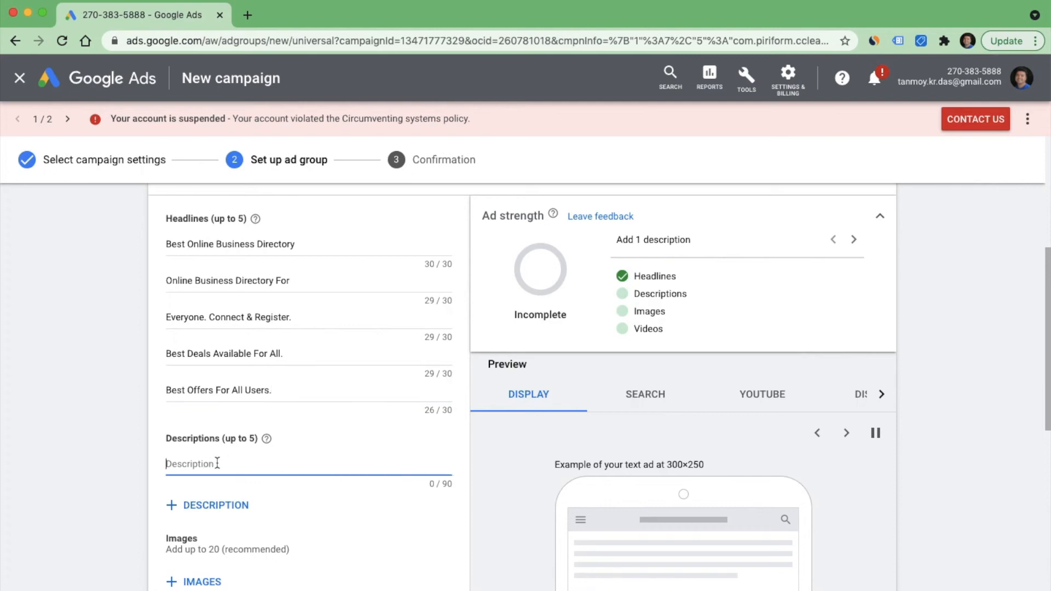
text(This Is)
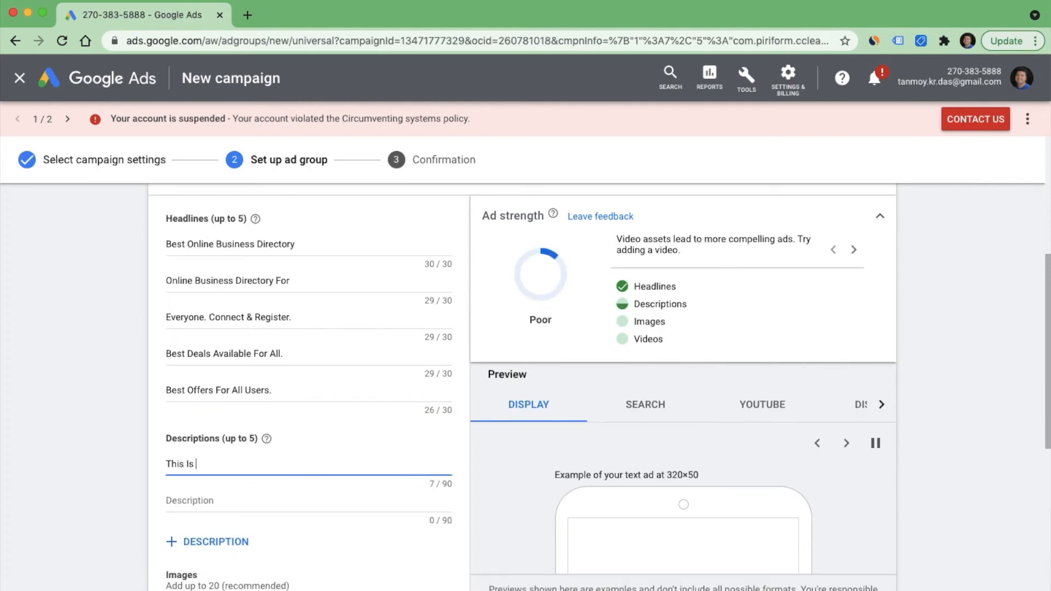
text( The Best Way)
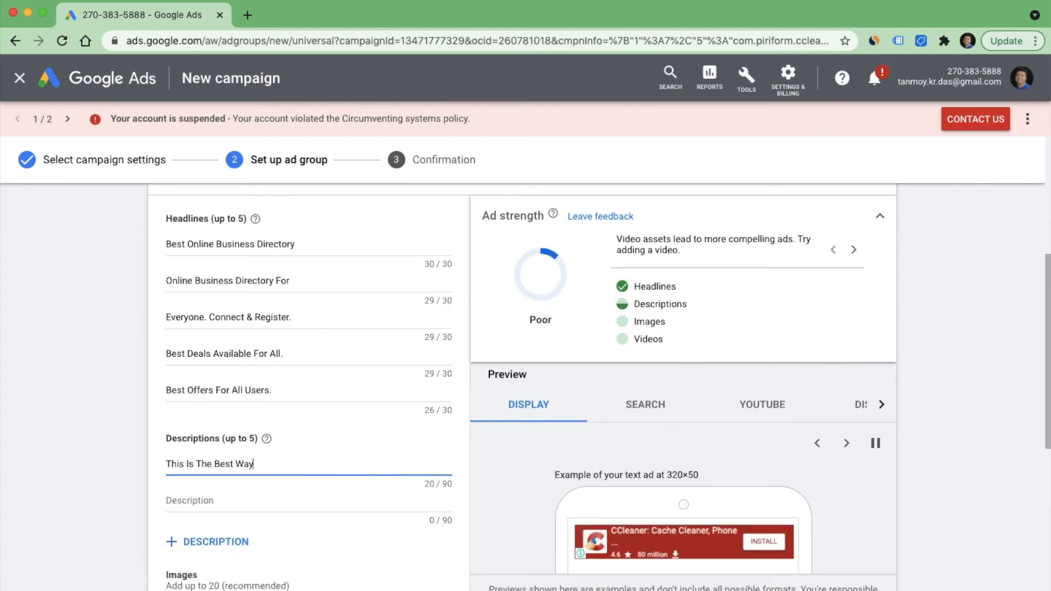
text( To Connect With Buyer)
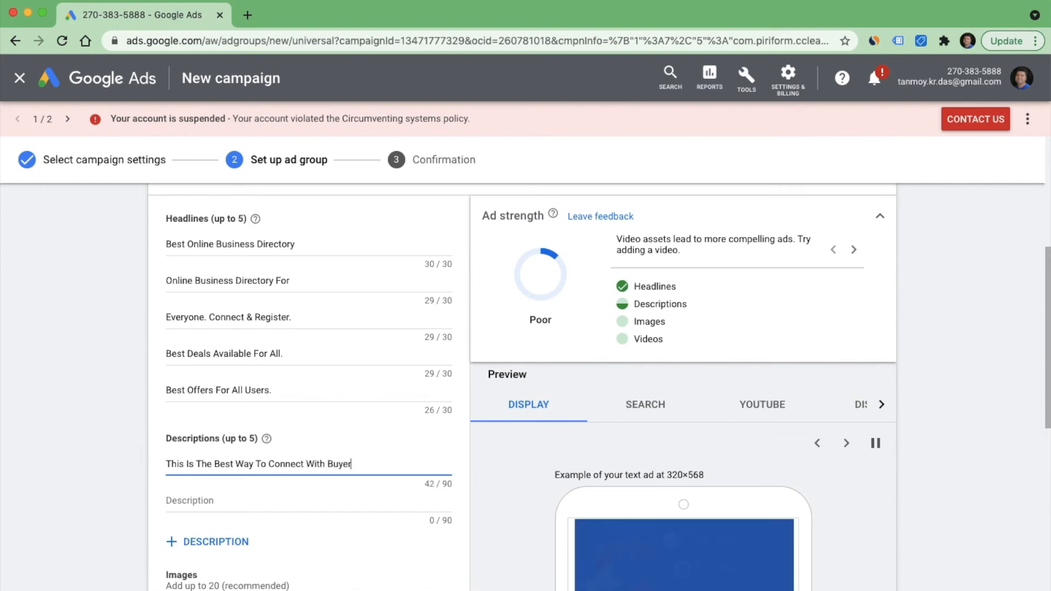
text(s An)
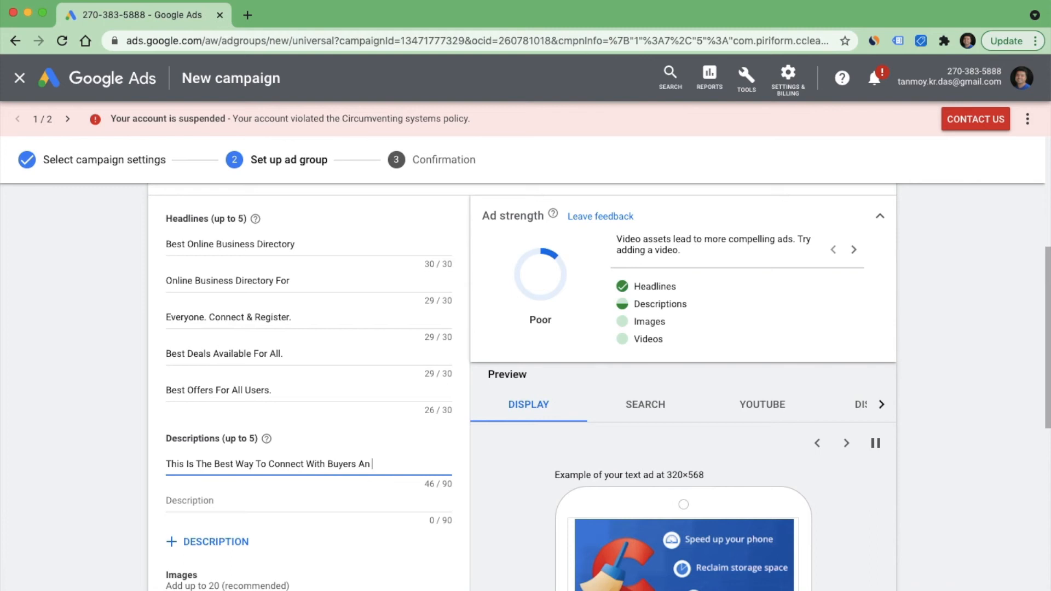
text(d Sellers.)
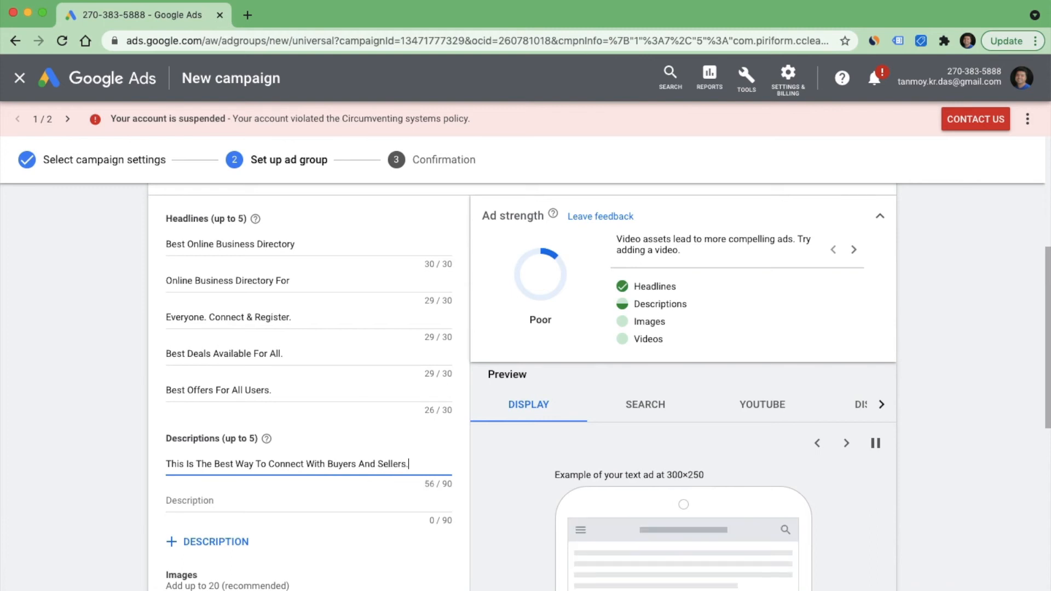
- Enter "Best Deals For Everyone." as the ad's second description
scroll(599, 388, down, 1)
click(228, 454)
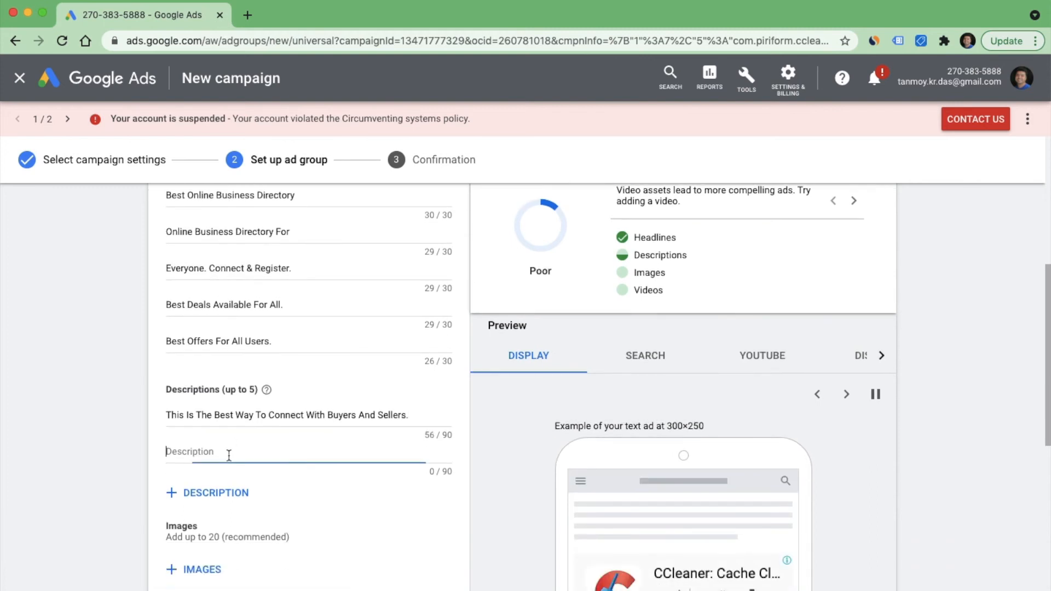
text(Best Dea)
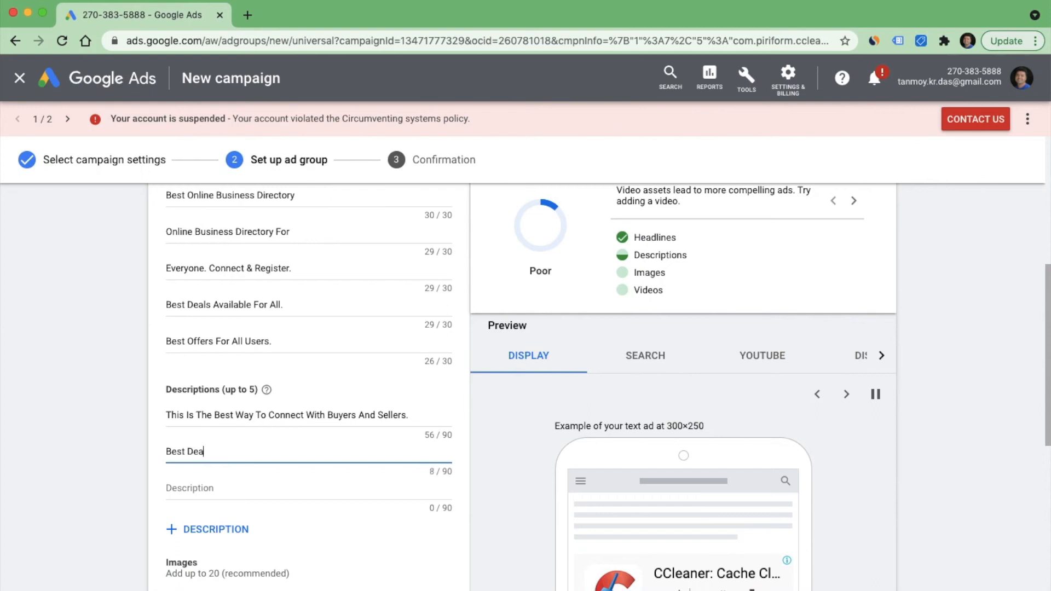
text(ls For Ever)
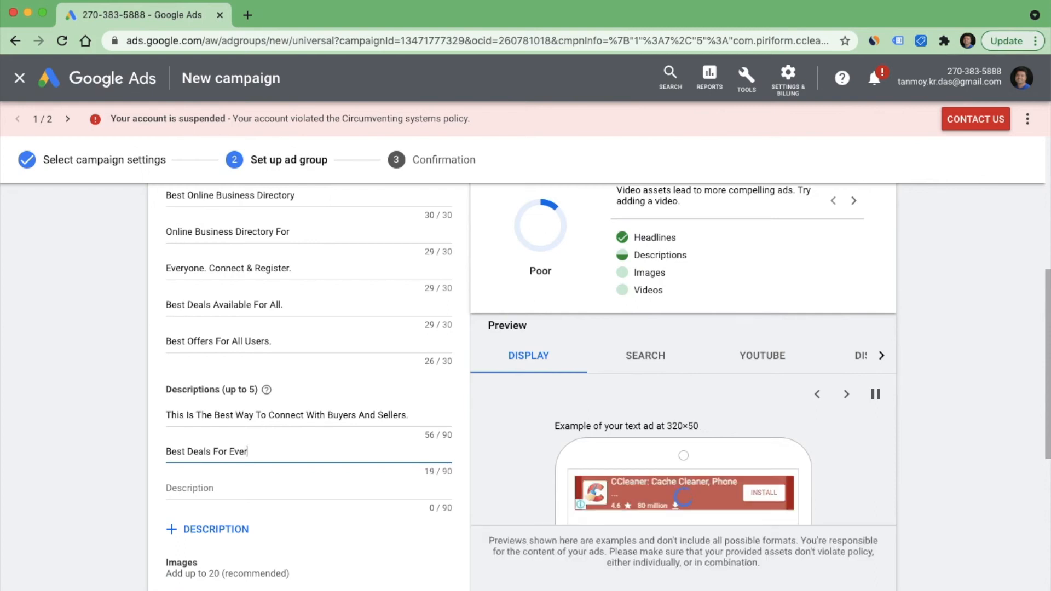
text(yone.)
- Examine the ad previews for the Display, Search, YouTube and Discover placements
scroll(265, 418, down, 2)
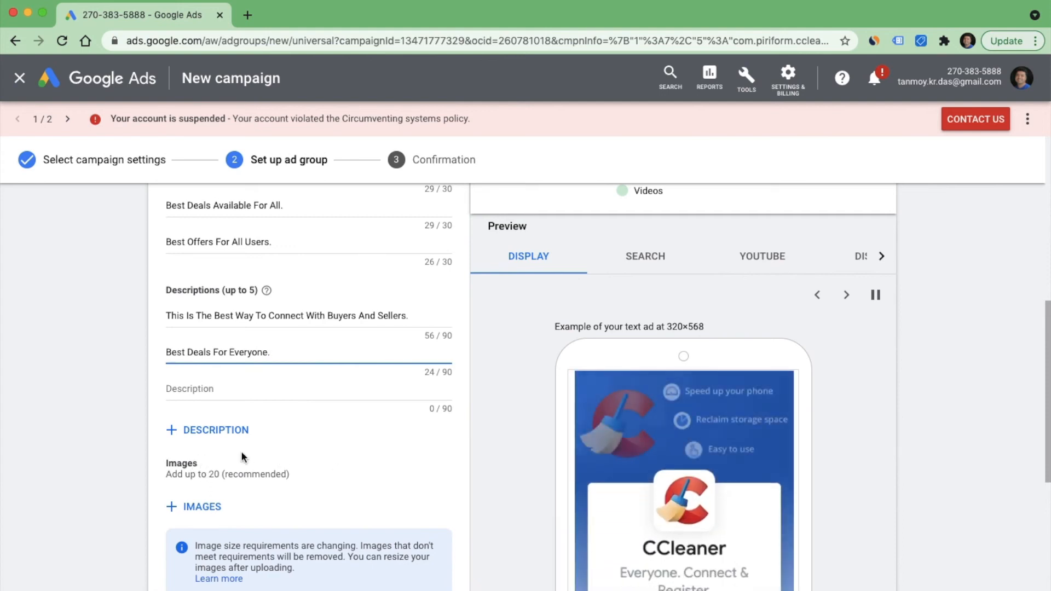
scroll(503, 454, down, 2)
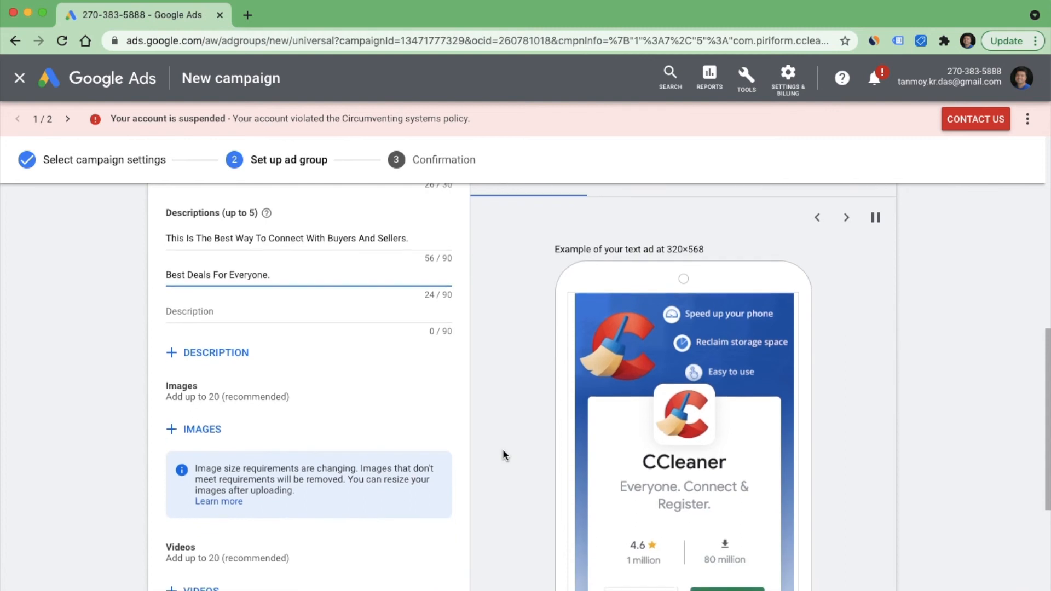
scroll(503, 454, up, 1)
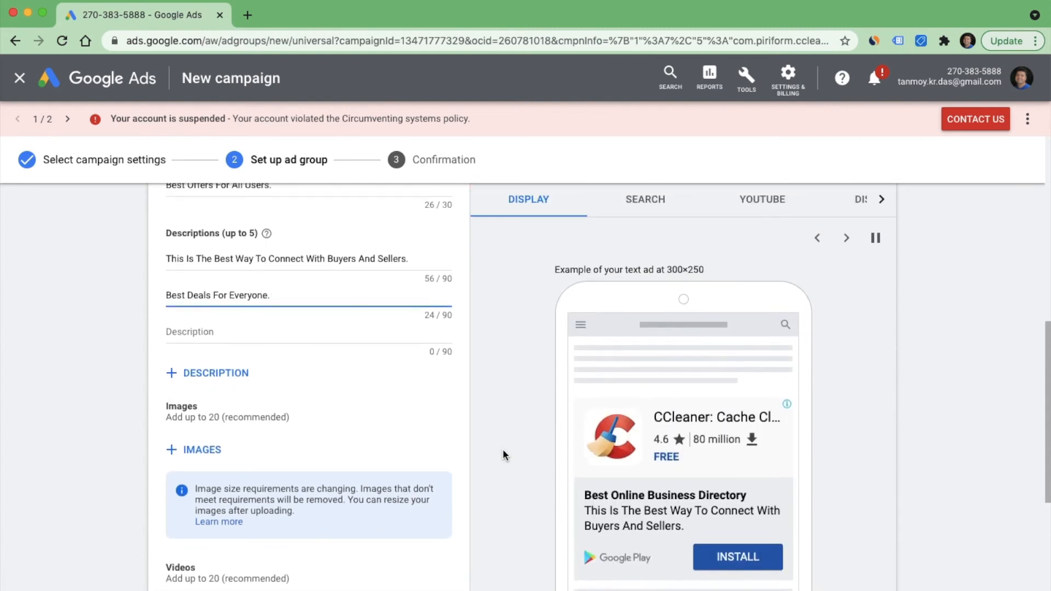
click(650, 215)
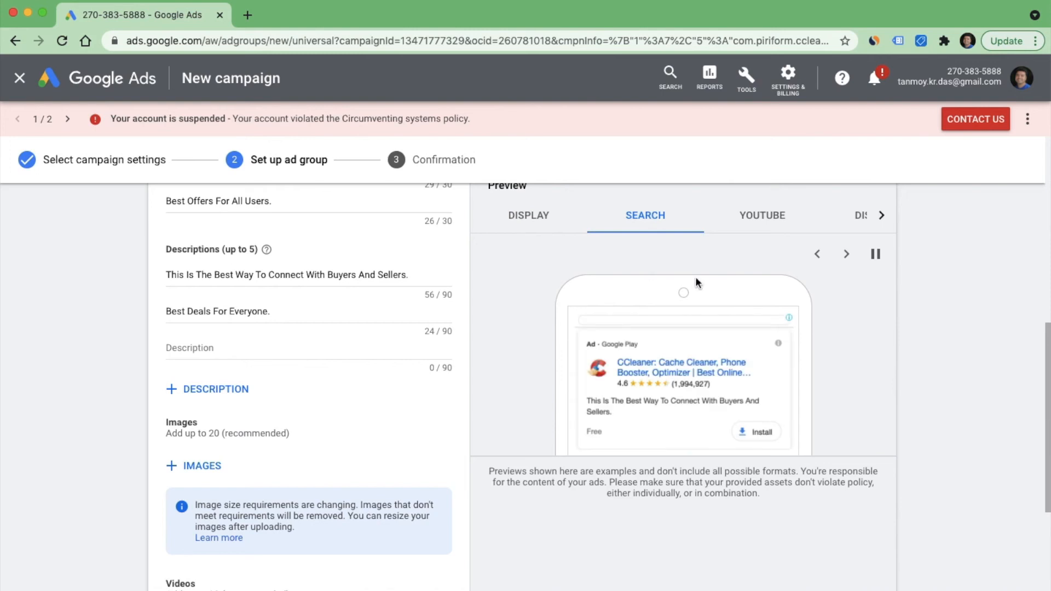
click(758, 229)
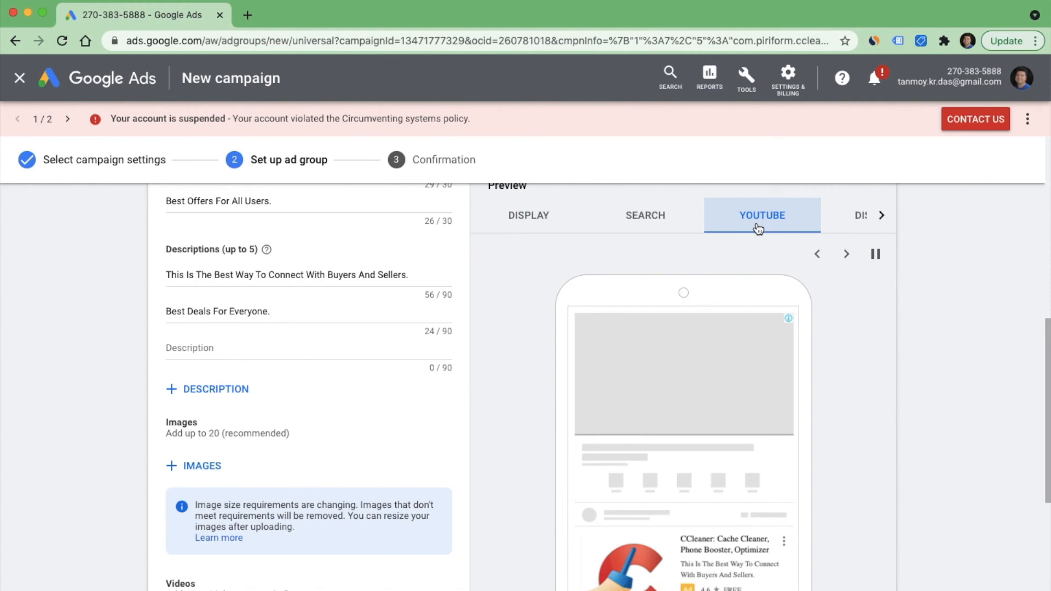
scroll(832, 429, down, 2)
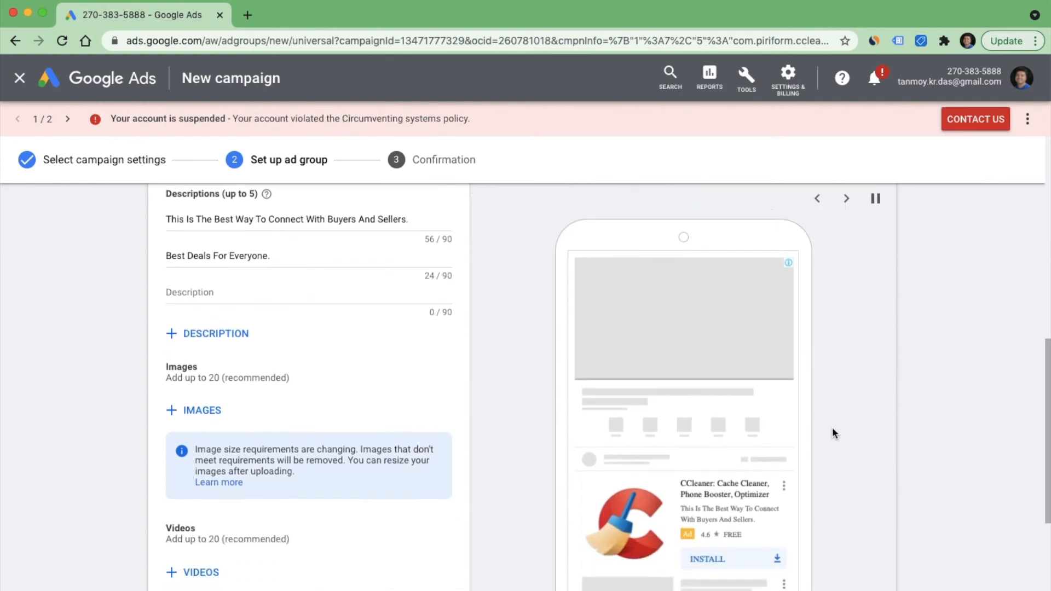
scroll(833, 433, up, 2)
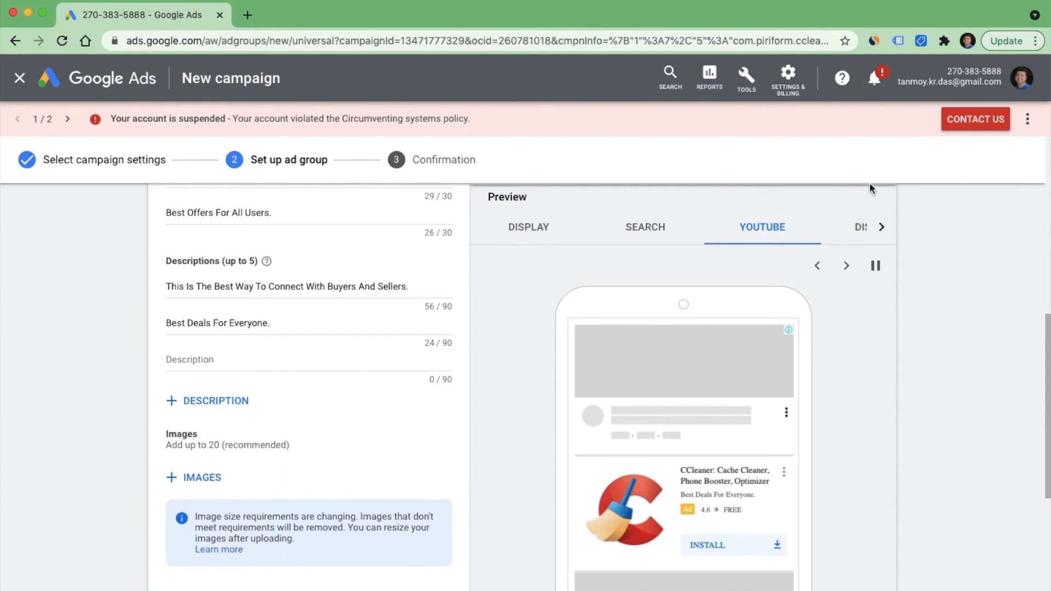
click(881, 227)
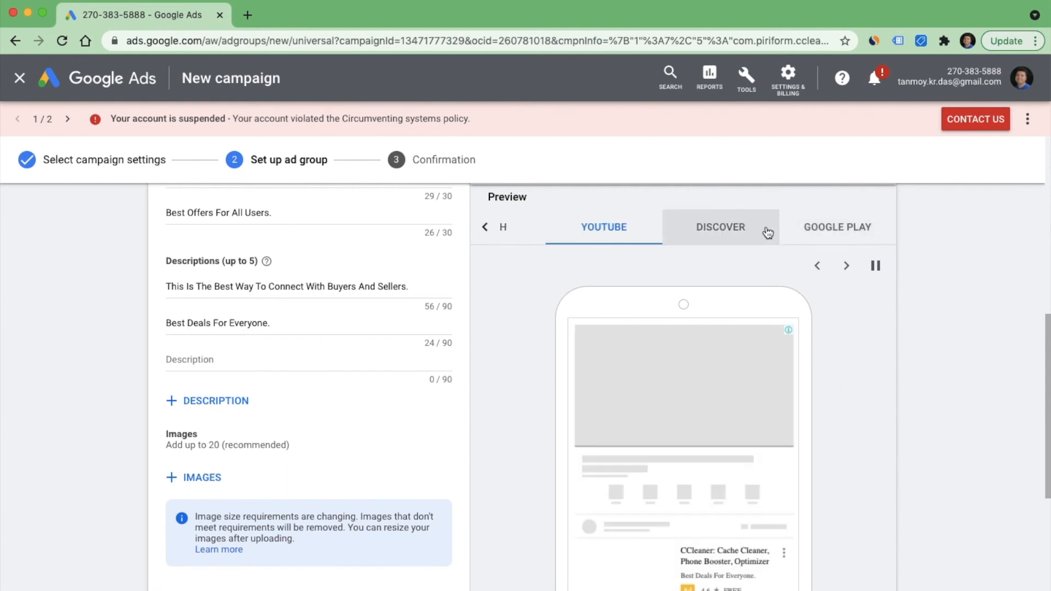
click(739, 233)
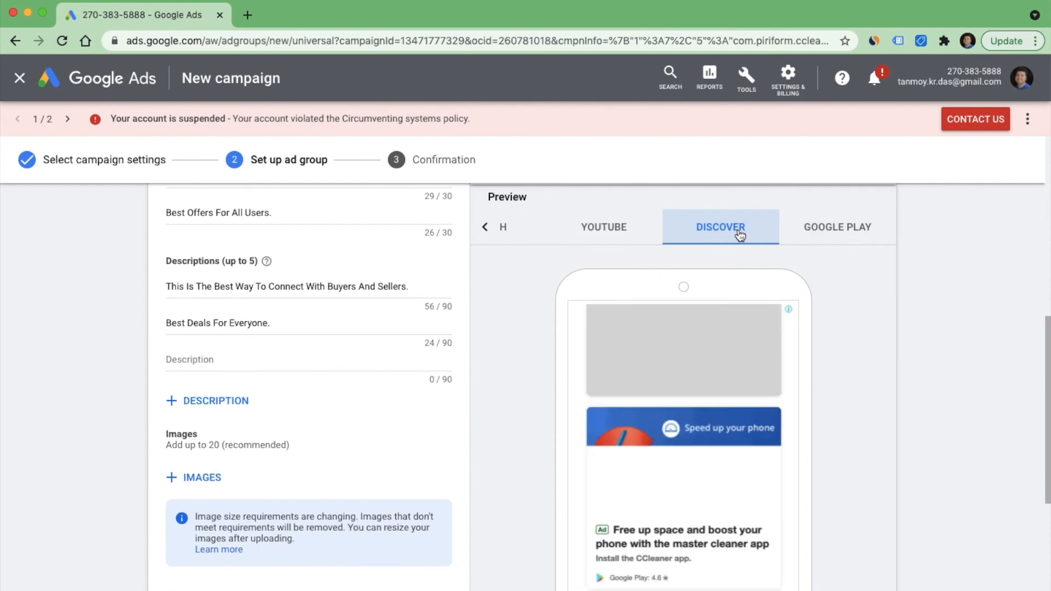
scroll(707, 451, down, 3)
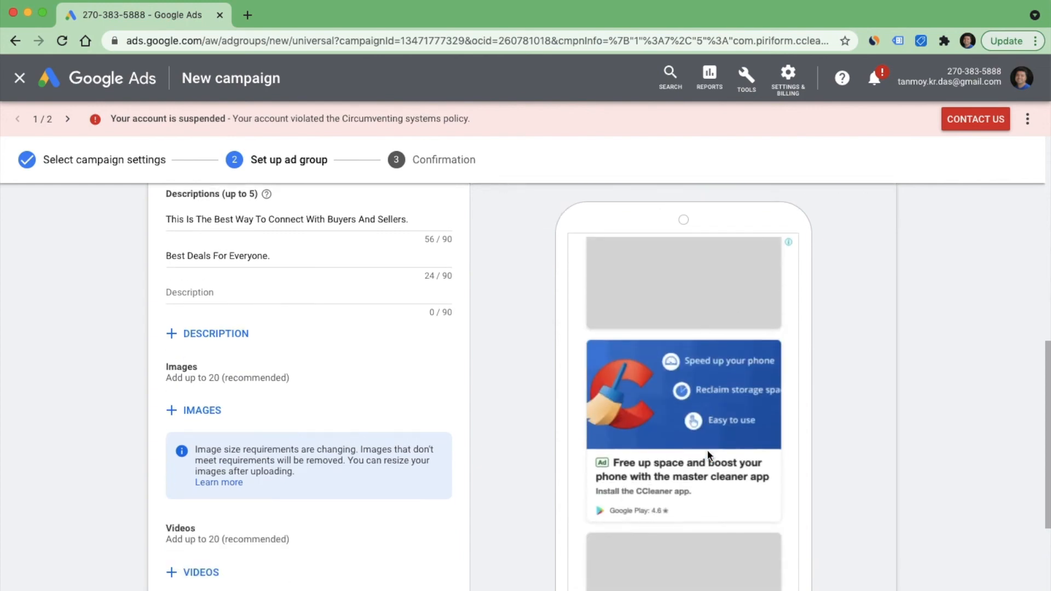
scroll(707, 449, up, 5)
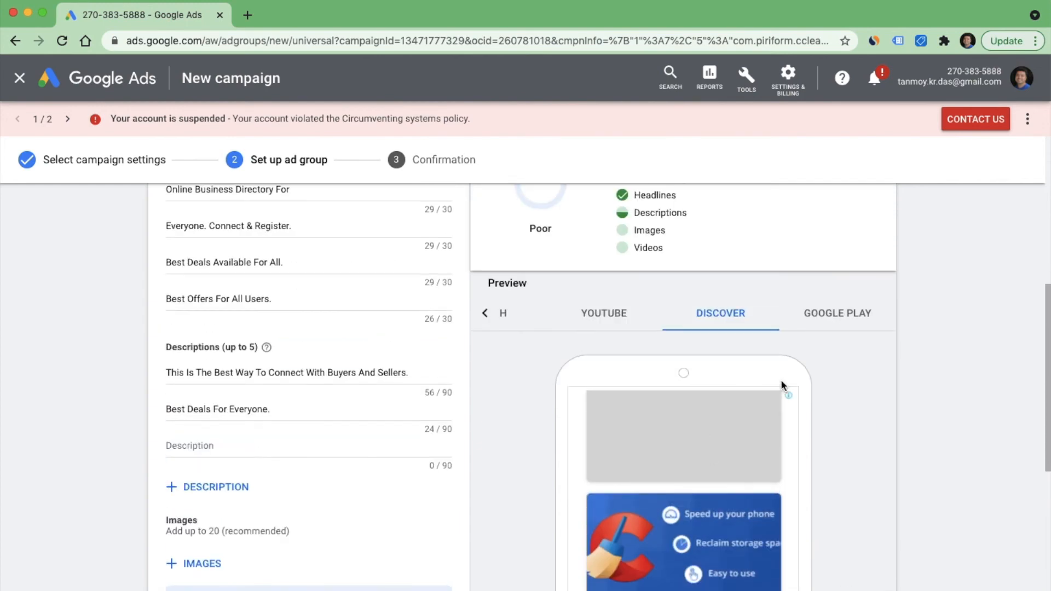
- View the Google Play ad preview, save the ad group without images or videos, and continue to the new campaign
click(843, 320)
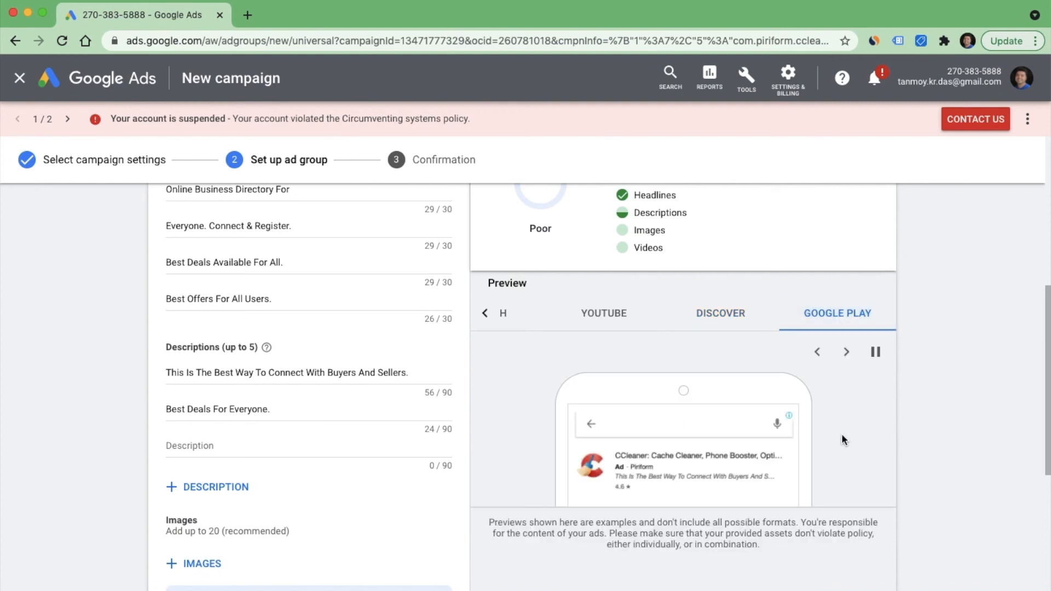
scroll(468, 472, down, 7)
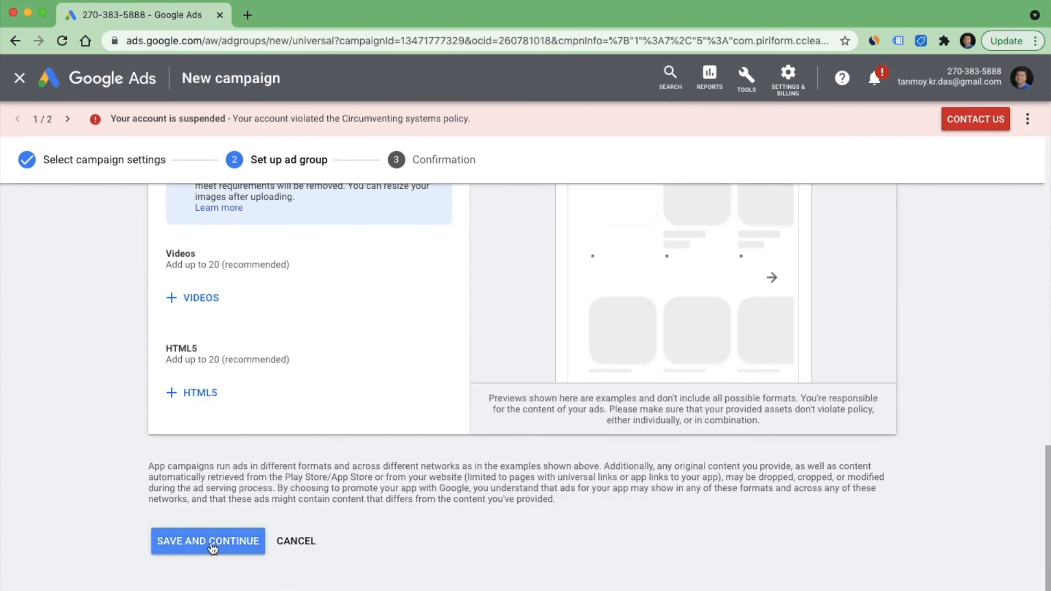
click(208, 544)
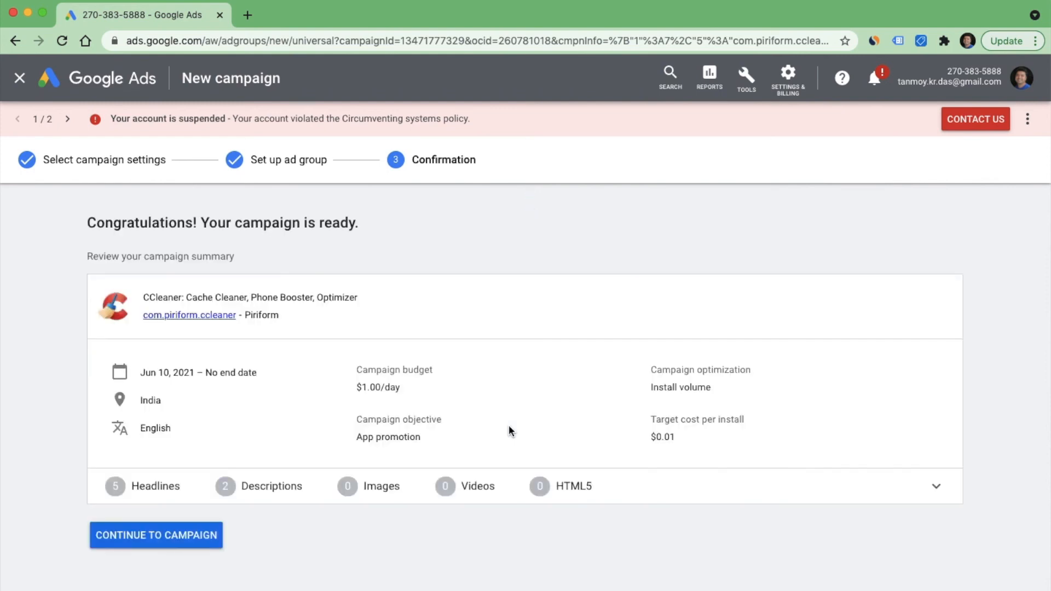
click(182, 535)
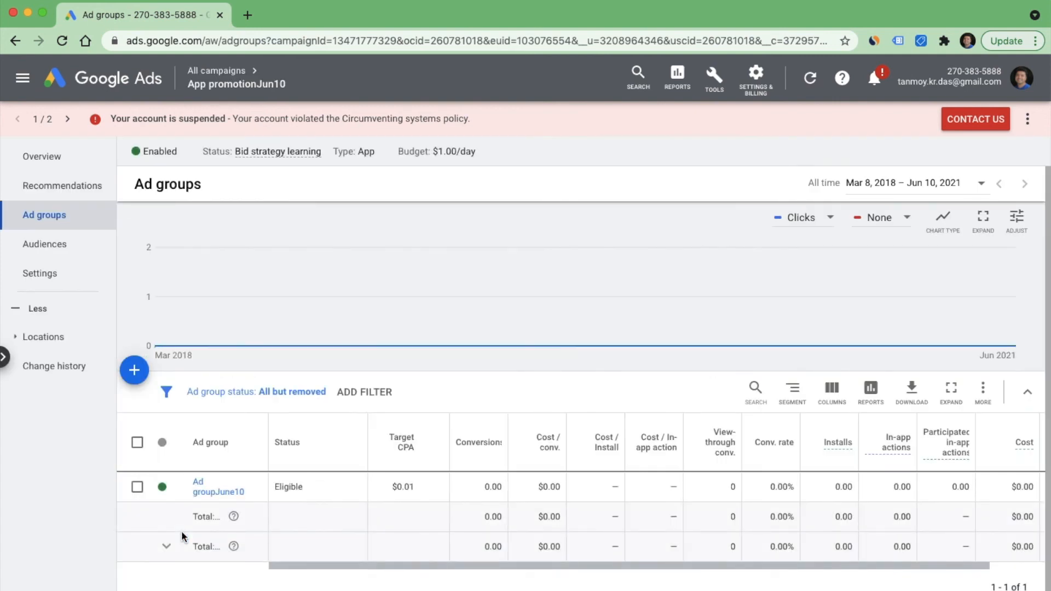
- Examine the review status of the headline and description assets in Ad groupJune10, and open that ad group's overview
click(219, 491)
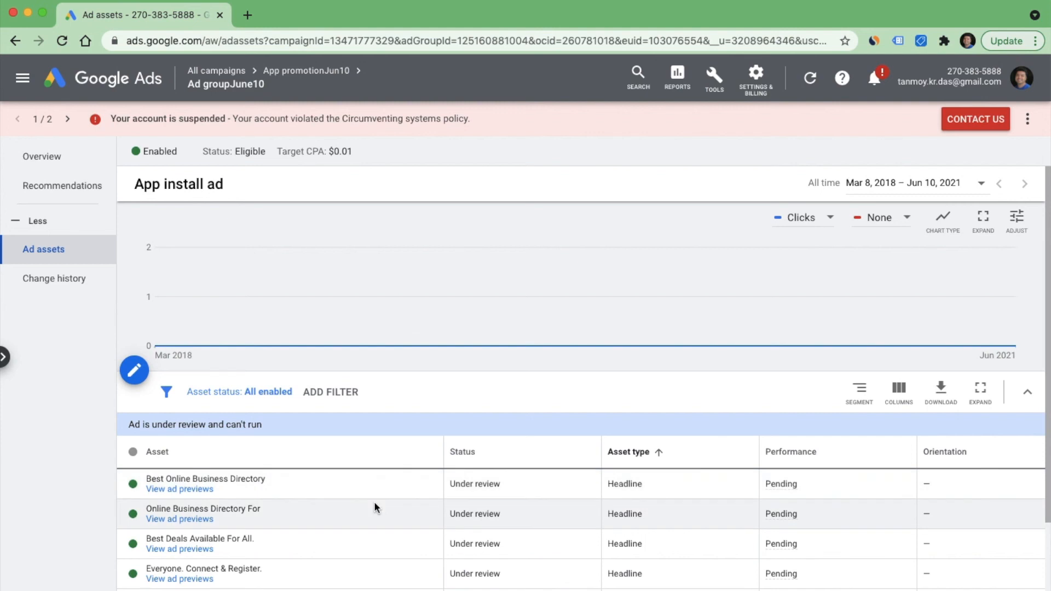
scroll(399, 504, down, 5)
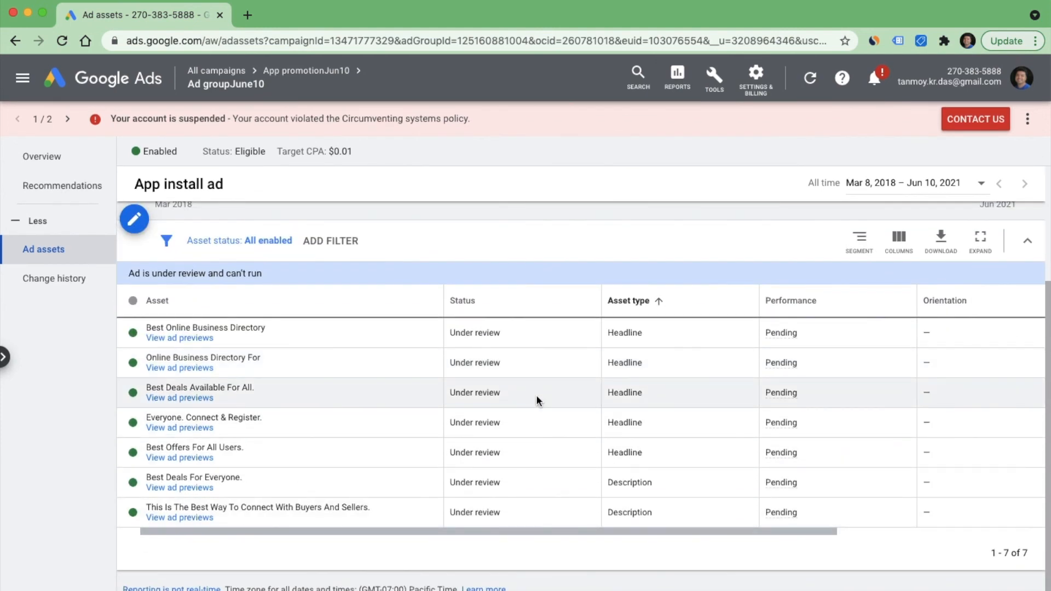
double_click(492, 390)
scroll(487, 378, up, 5)
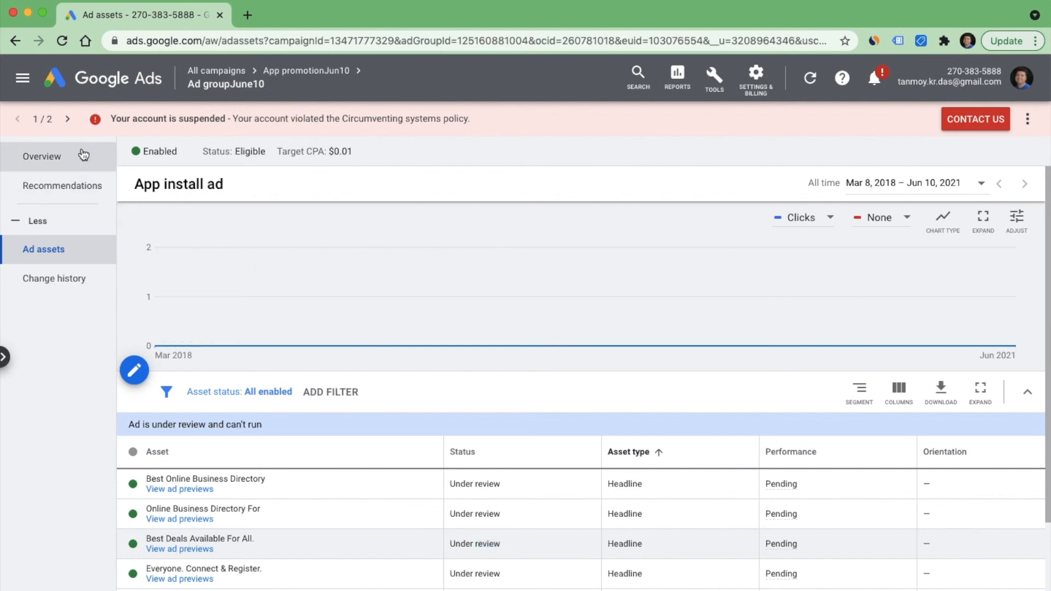
click(51, 161)
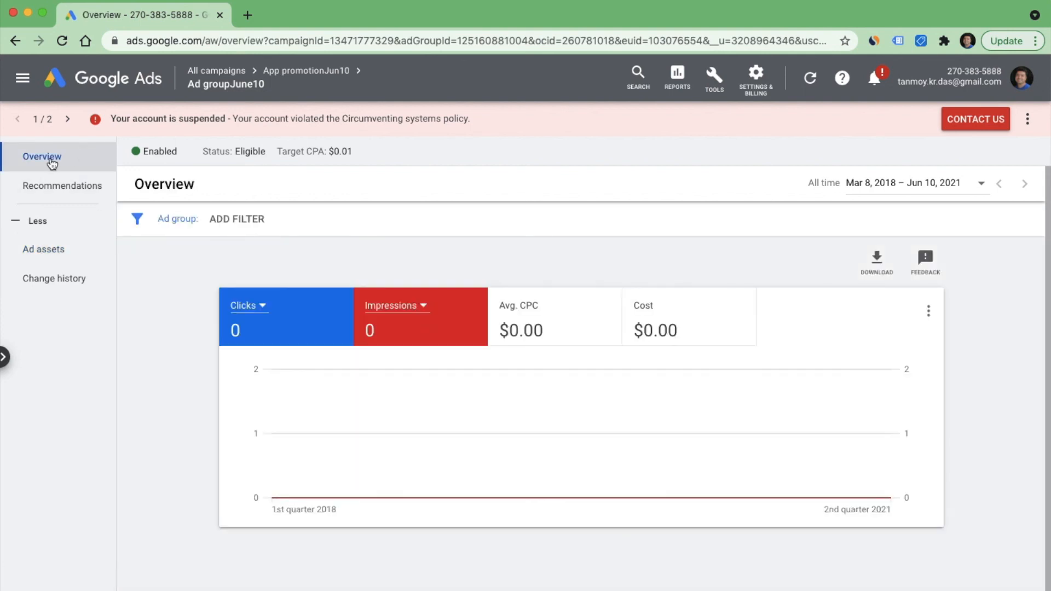